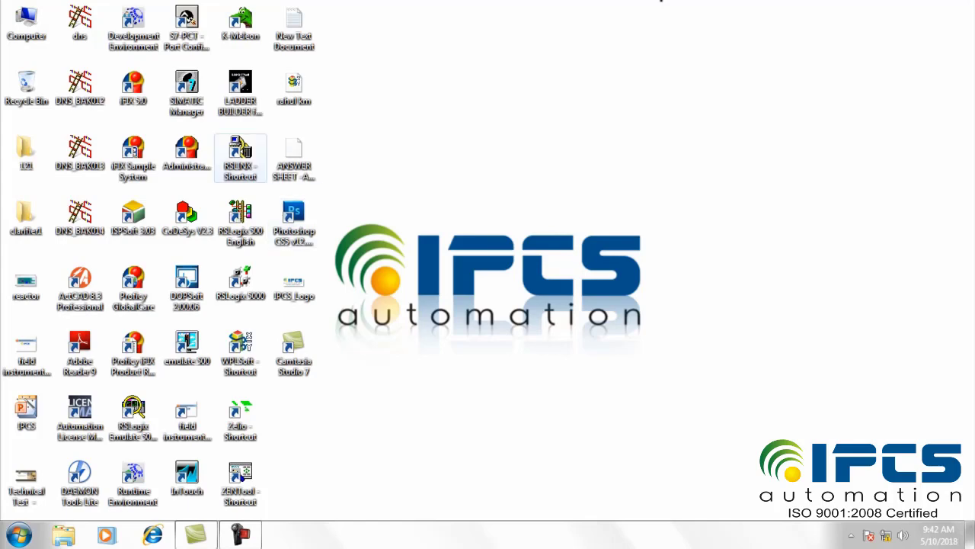
Step: Open RSLinx Classic and delete the configured EMU500-1 driver from the driver configuration
{"action": "double_click", "coordinate": [240, 158]}
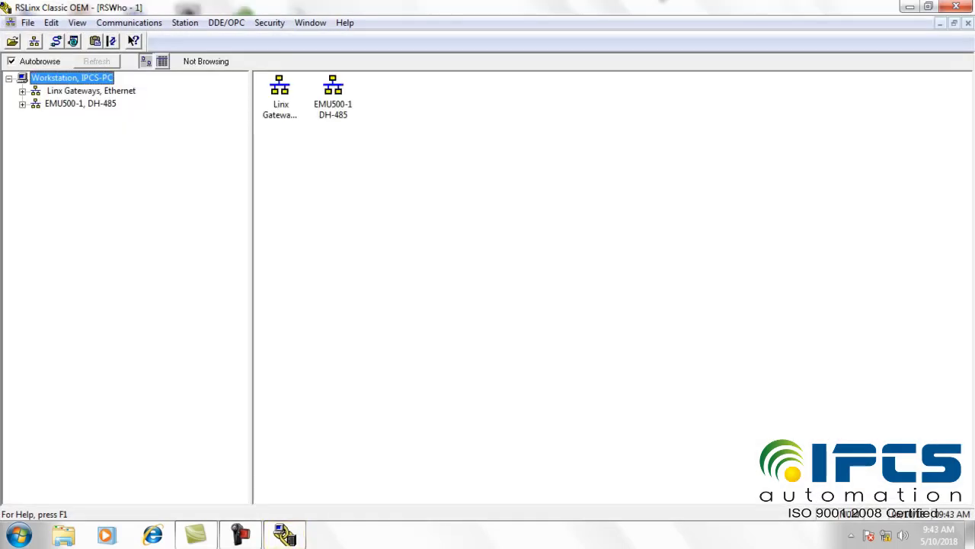
{"action": "left_click", "coordinate": [129, 23]}
{"action": "left_click", "coordinate": [149, 60]}
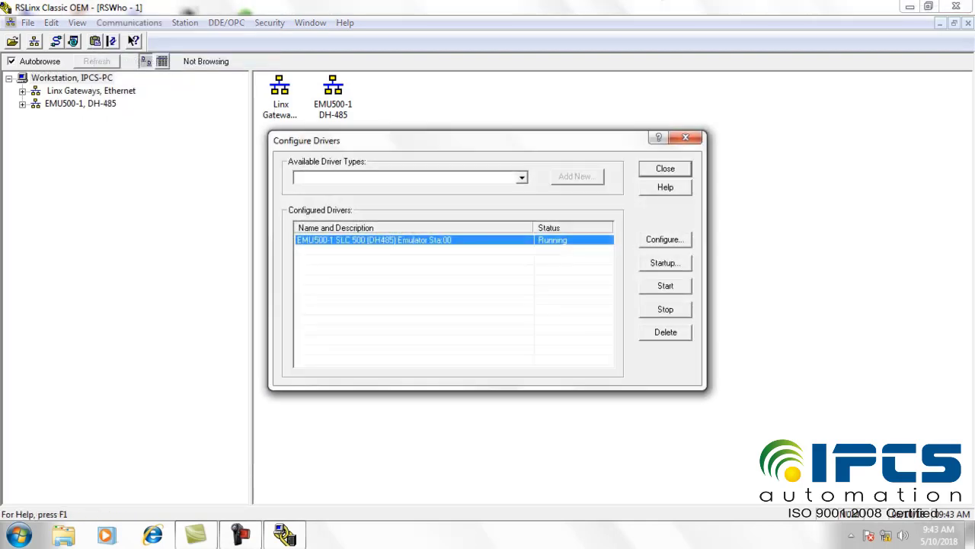
{"action": "left_click", "coordinate": [665, 332]}
Step: Add an SLC 500 (DH485) Emulator driver named EMU500-1 with station number 00 and close the driver configuration
{"action": "left_click", "coordinate": [522, 177]}
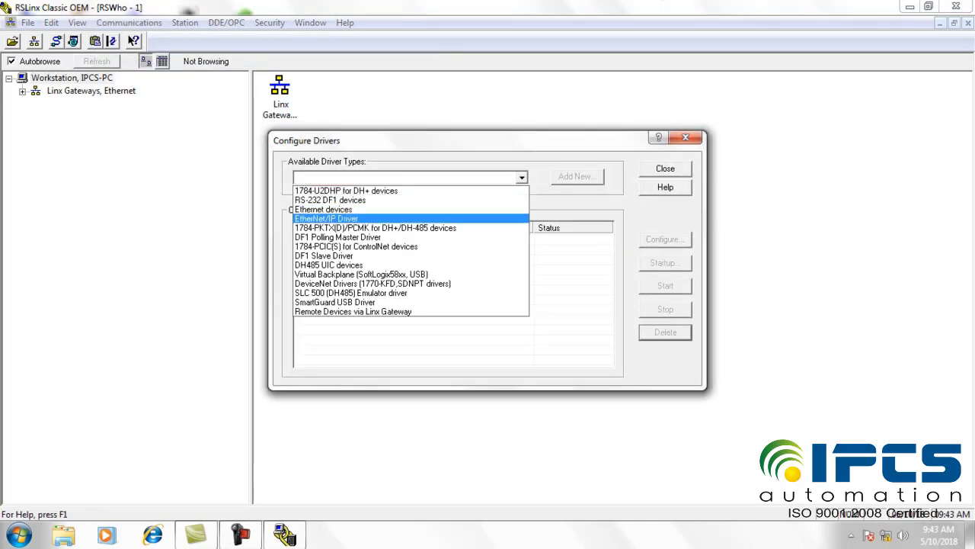
{"action": "key", "text": "Down"}
{"action": "key", "text": "Return"}
{"action": "key", "text": "Return"}
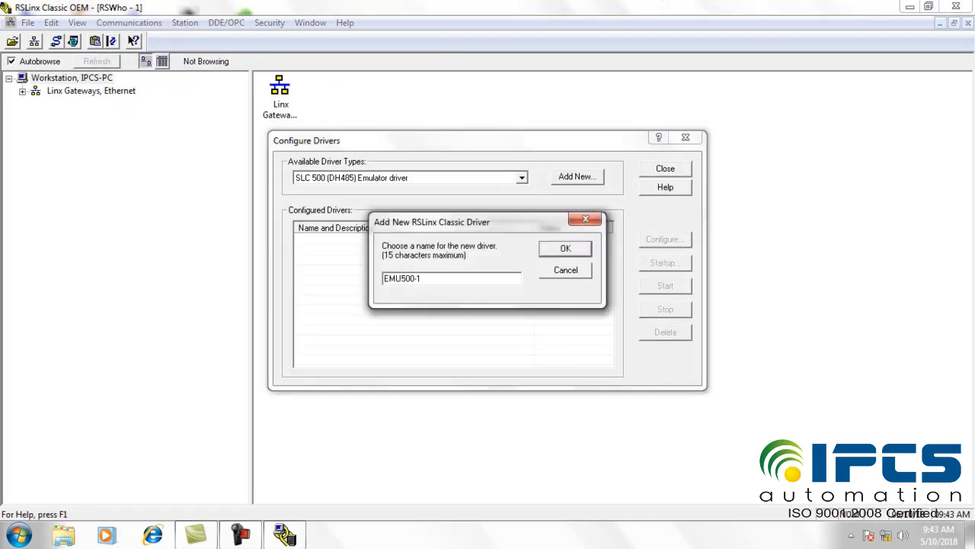
{"action": "key", "text": "Return"}
{"action": "key", "text": "Return"}
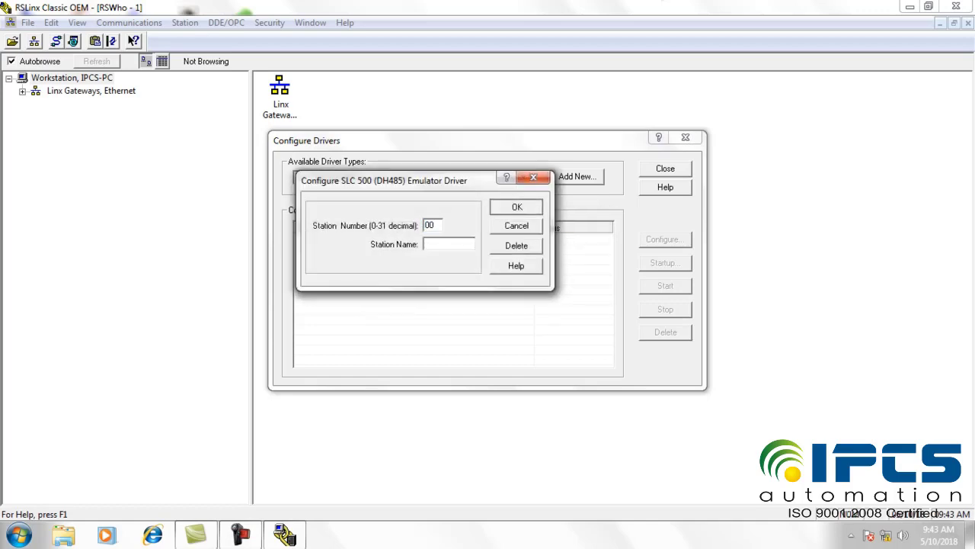
{"action": "key", "text": "Return"}
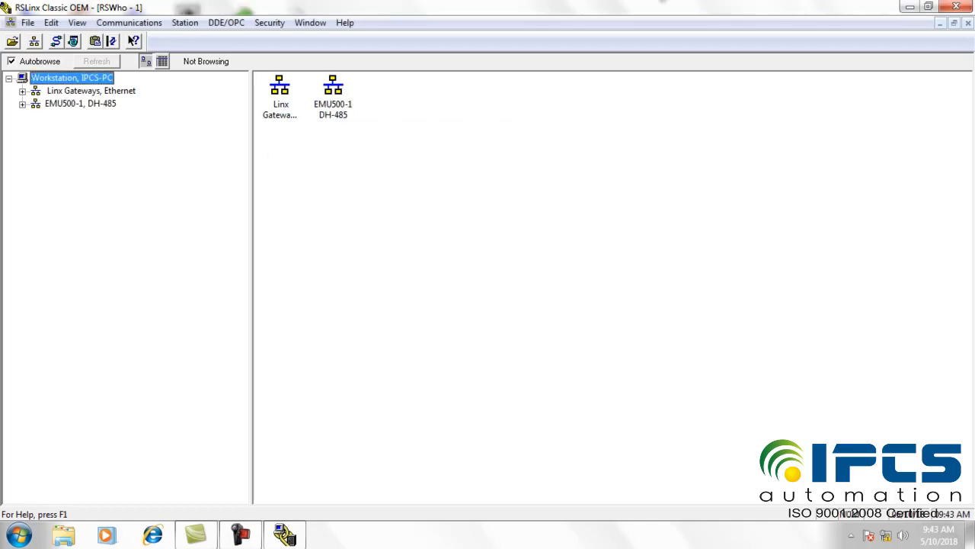
Step: Minimize RSLinx Classic and launch RSLogix 500 English from the desktop
{"action": "left_click", "coordinate": [910, 6]}
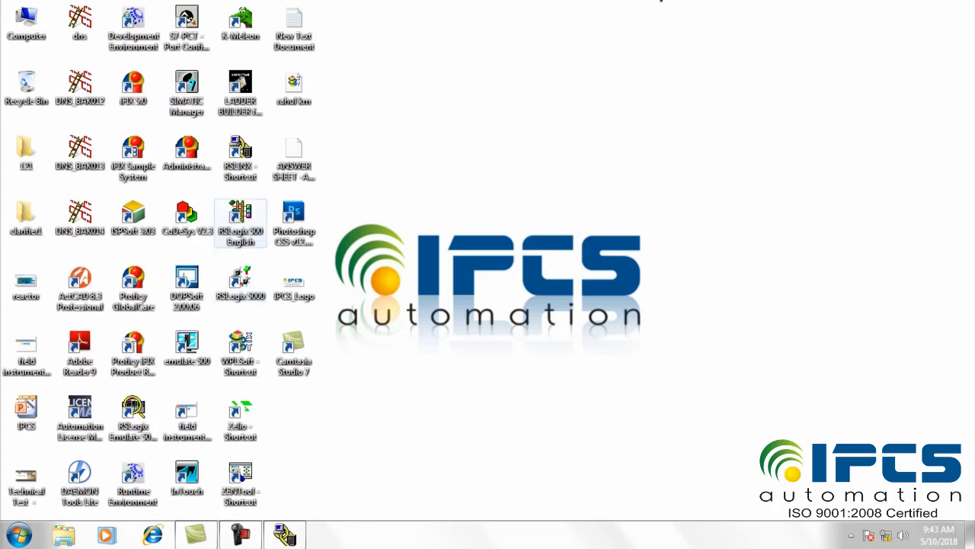
{"action": "double_click", "coordinate": [241, 221]}
{"action": "double_click", "coordinate": [240, 221]}
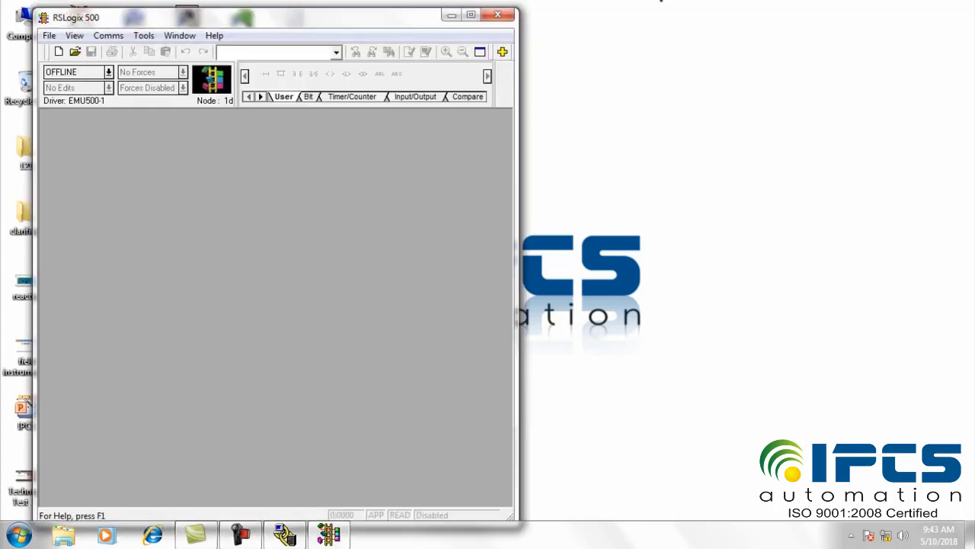
Step: Create a new project with the Bul.1761 MicroLogix 1000 processor, keeping the name UNTITLED and driver EMU500-1
{"action": "left_click", "coordinate": [49, 35]}
{"action": "left_click", "coordinate": [74, 50]}
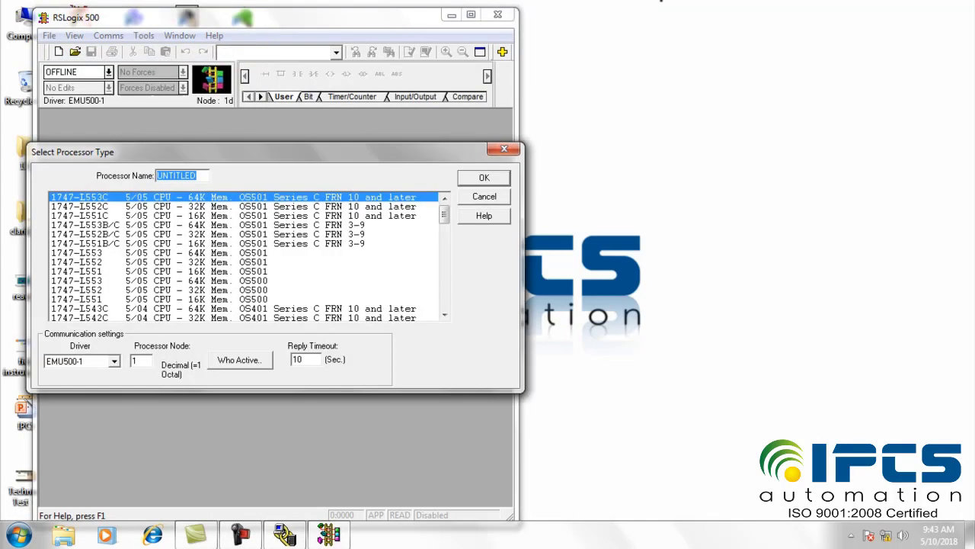
{"action": "left_click", "coordinate": [244, 289]}
{"action": "scroll", "coordinate": [244, 256], "scroll_direction": "down", "scroll_amount": 10}
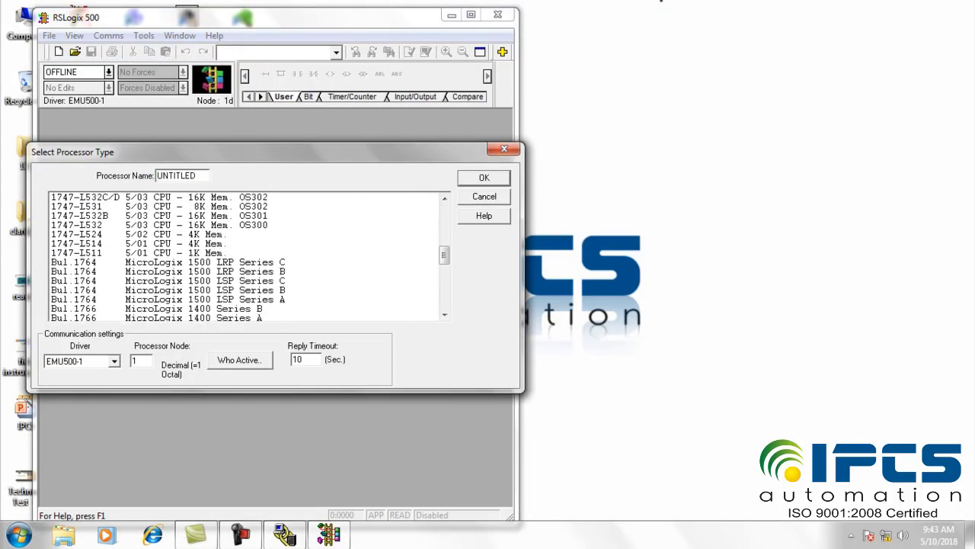
{"action": "scroll", "coordinate": [244, 257], "scroll_direction": "down", "scroll_amount": 3}
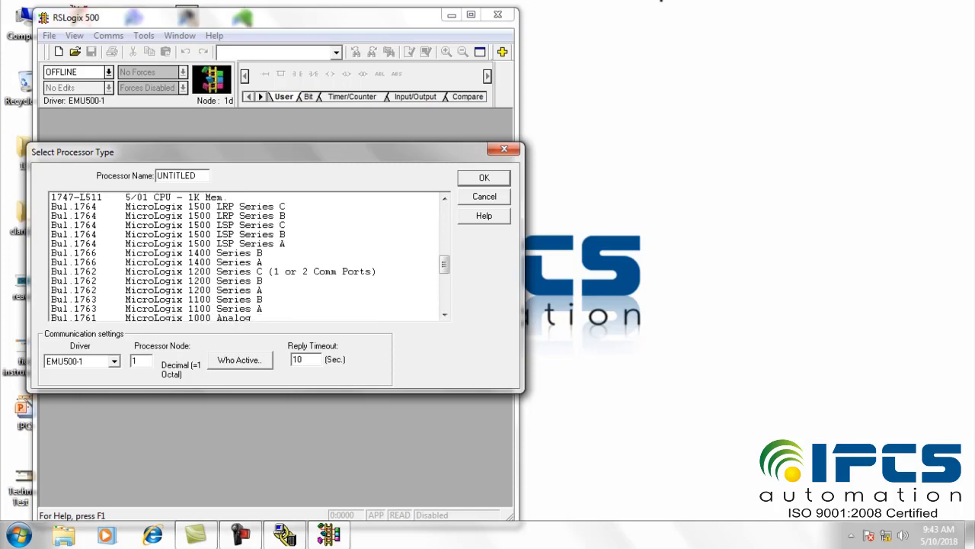
{"action": "left_click", "coordinate": [244, 309]}
{"action": "key", "text": "Return"}
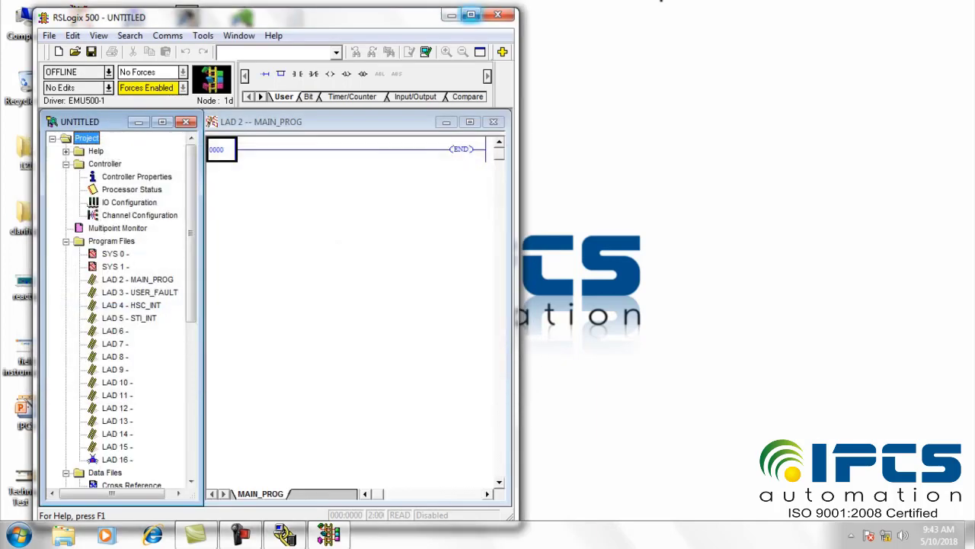
Step: Maximize the program and ladder windows, and build a rung with a normally open contact, a normally closed contact and an output coil
{"action": "left_click", "coordinate": [471, 14]}
{"action": "left_click", "coordinate": [431, 109]}
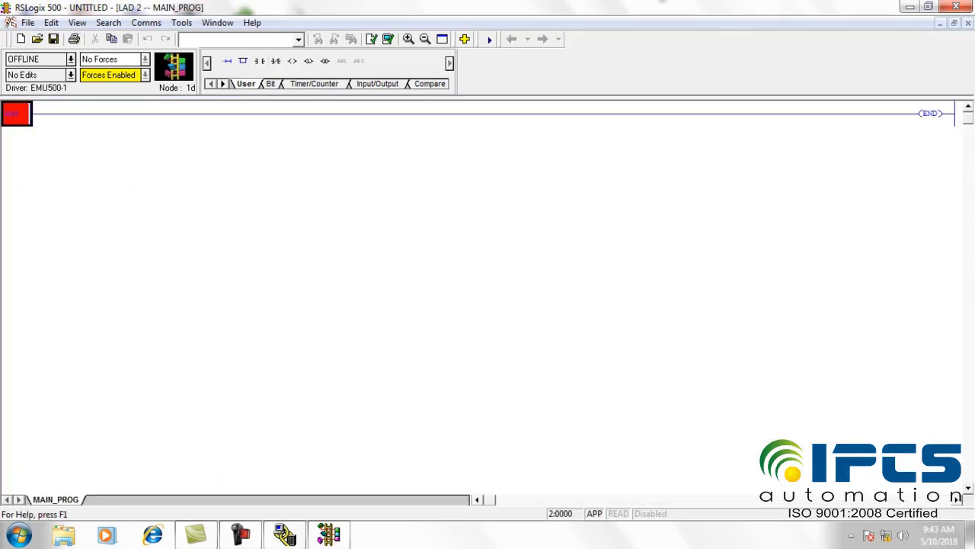
{"action": "left_click", "coordinate": [260, 191]}
{"action": "left_click", "coordinate": [260, 61]}
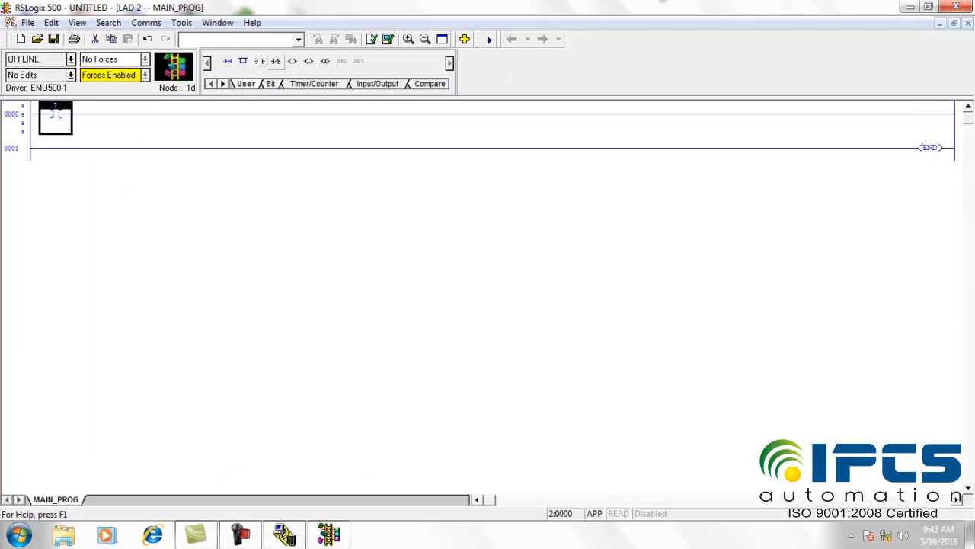
{"action": "left_click", "coordinate": [276, 61]}
{"action": "left_click", "coordinate": [292, 61]}
Step: Add a parallel branch around the rung's first contact and place a normally open contact in it
{"action": "left_click", "coordinate": [56, 113]}
{"action": "left_click", "coordinate": [242, 61]}
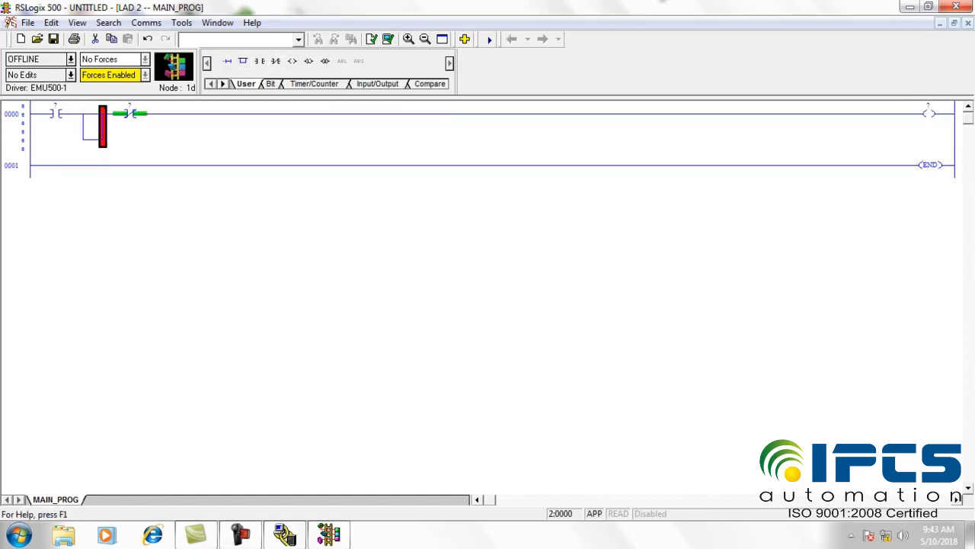
{"action": "left_click_drag", "start_coordinate": [83, 127], "coordinate": [35, 113]}
{"action": "left_click", "coordinate": [42, 148]}
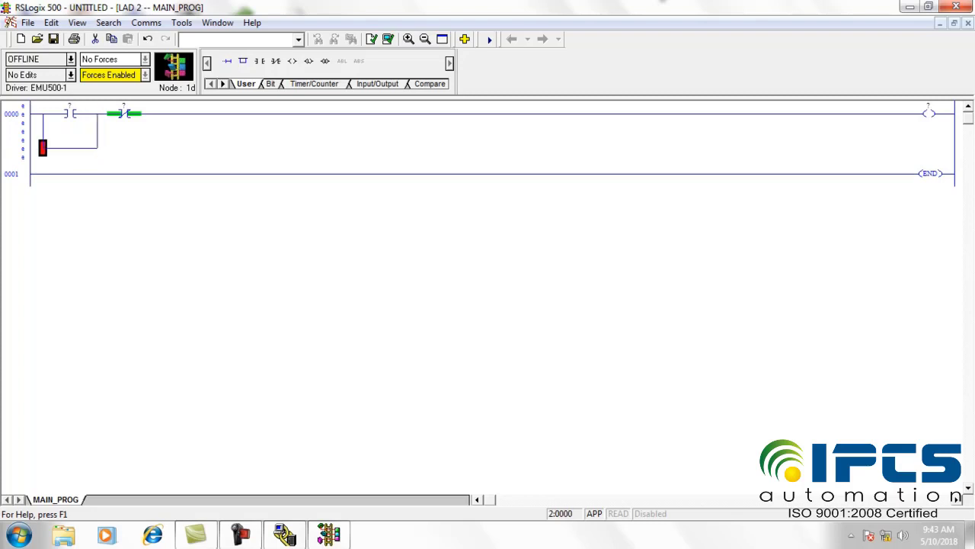
{"action": "left_click", "coordinate": [260, 61]}
Step: Address the first normally open contact as I:0/0 and the normally closed contact as I:0/1
{"action": "double_click", "coordinate": [69, 108]}
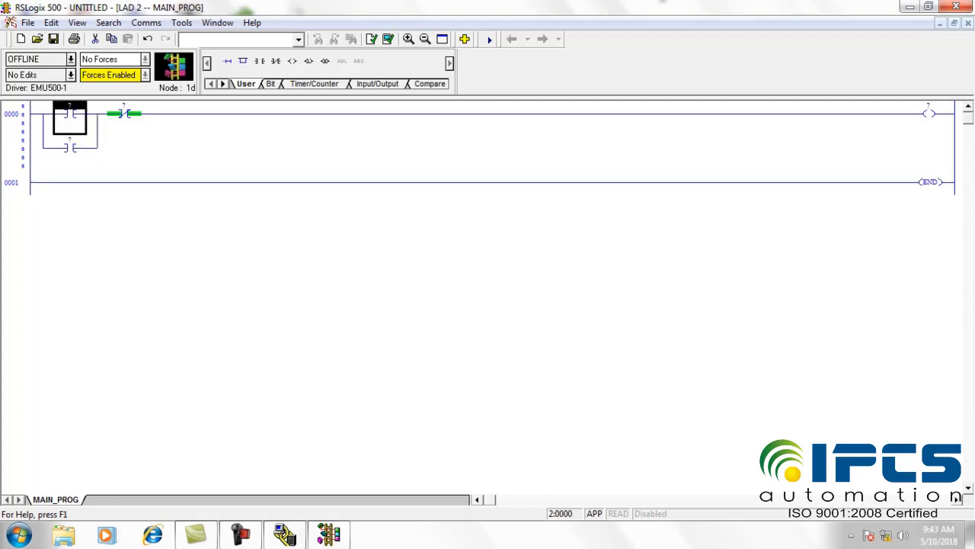
{"action": "type", "text": "I:0/0"}
{"action": "key", "text": "Return"}
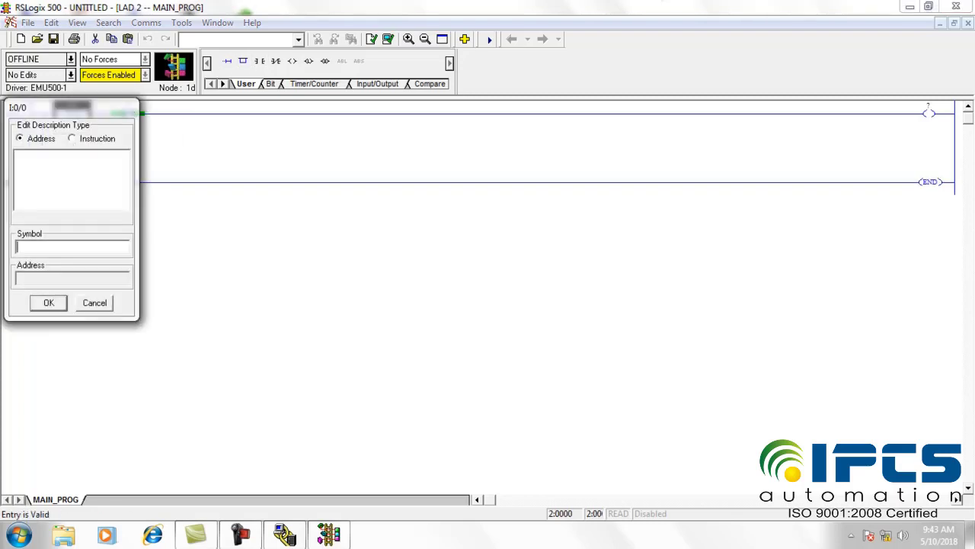
{"action": "key", "text": "Return"}
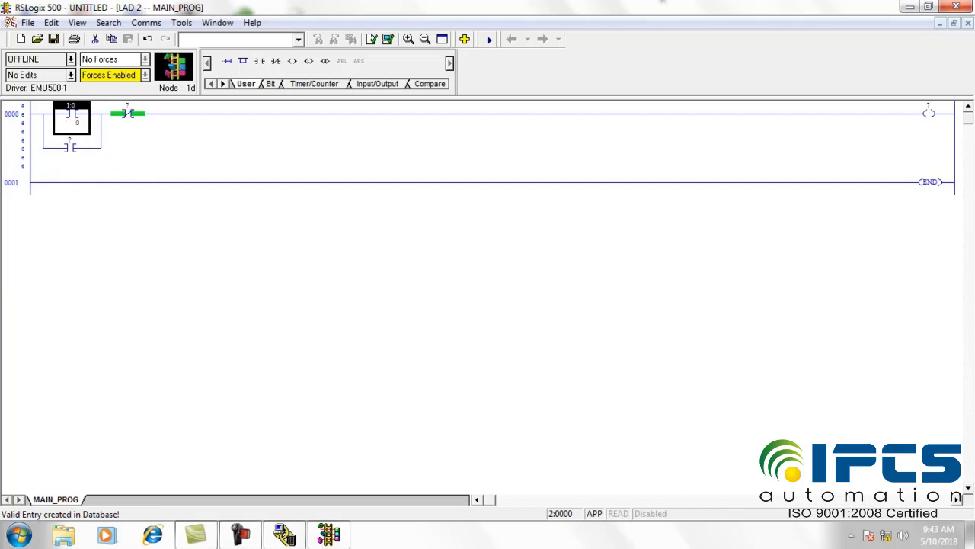
{"action": "left_click_drag", "start_coordinate": [71, 105], "coordinate": [128, 113]}
{"action": "double_click", "coordinate": [137, 123]}
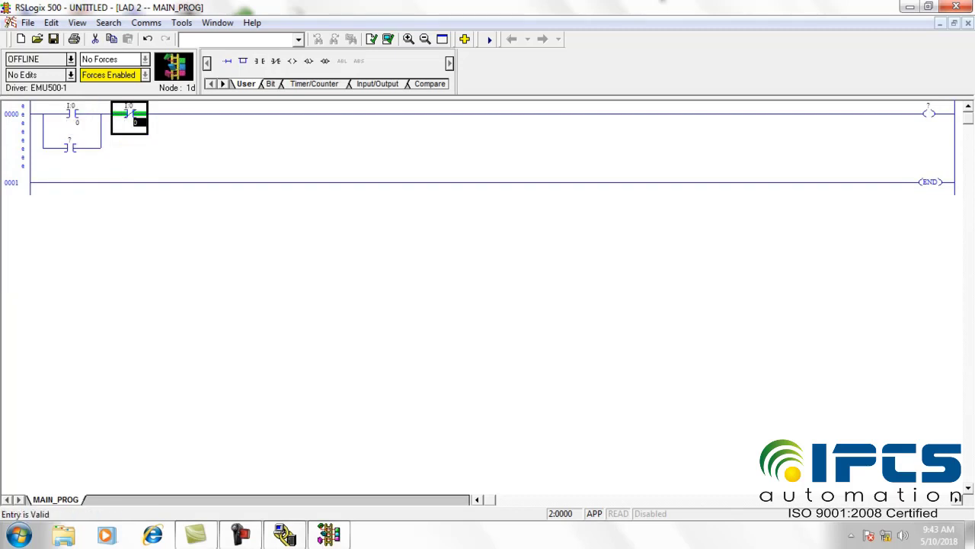
{"action": "key", "text": "Return"}
{"action": "key", "text": "Return"}
Step: Address the output coil as O:0/0 and copy that address to the contact in the parallel branch
{"action": "double_click", "coordinate": [929, 107]}
{"action": "type", "text": "O:0/0"}
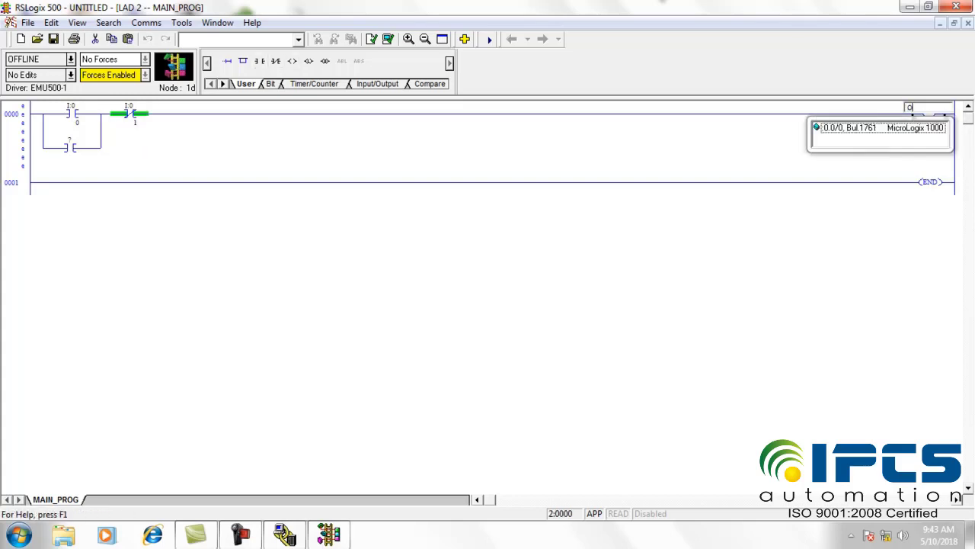
{"action": "key", "text": "Return"}
{"action": "key", "text": "Return"}
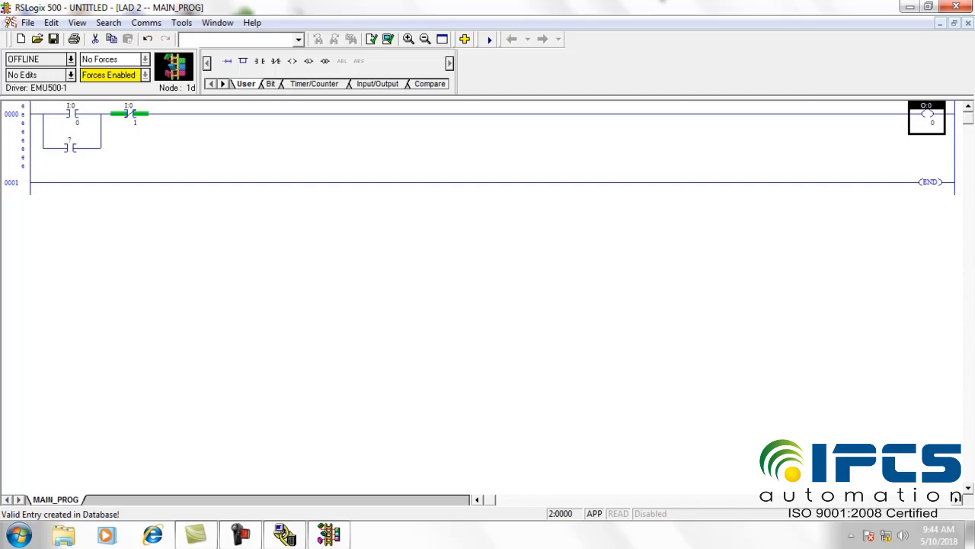
{"action": "left_click_drag", "start_coordinate": [927, 106], "coordinate": [52, 115]}
Step: Add an inner branch around the I:0/0 contact with a normally open contact addressed B3:0/0
{"action": "left_click", "coordinate": [72, 113]}
{"action": "left_click", "coordinate": [243, 61]}
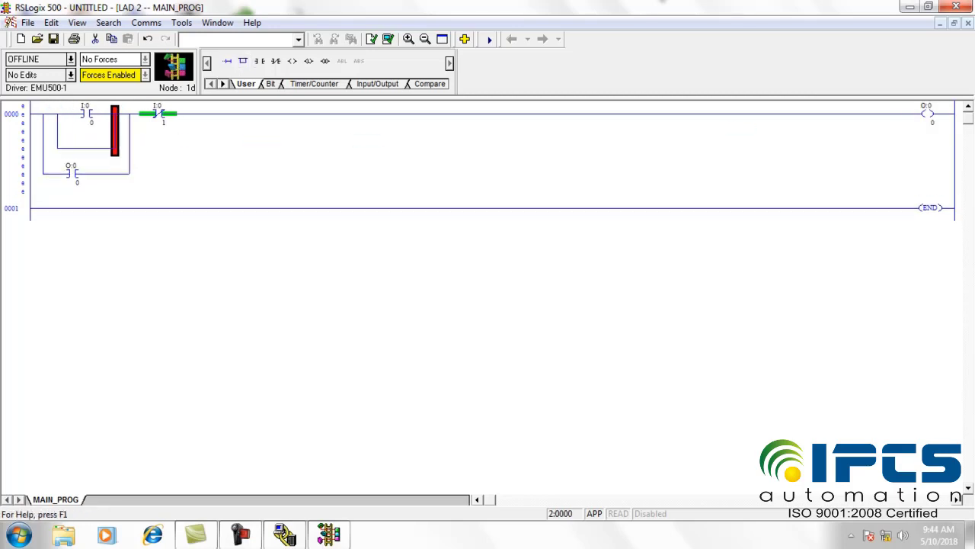
{"action": "left_click", "coordinate": [58, 147]}
{"action": "left_click", "coordinate": [260, 61]}
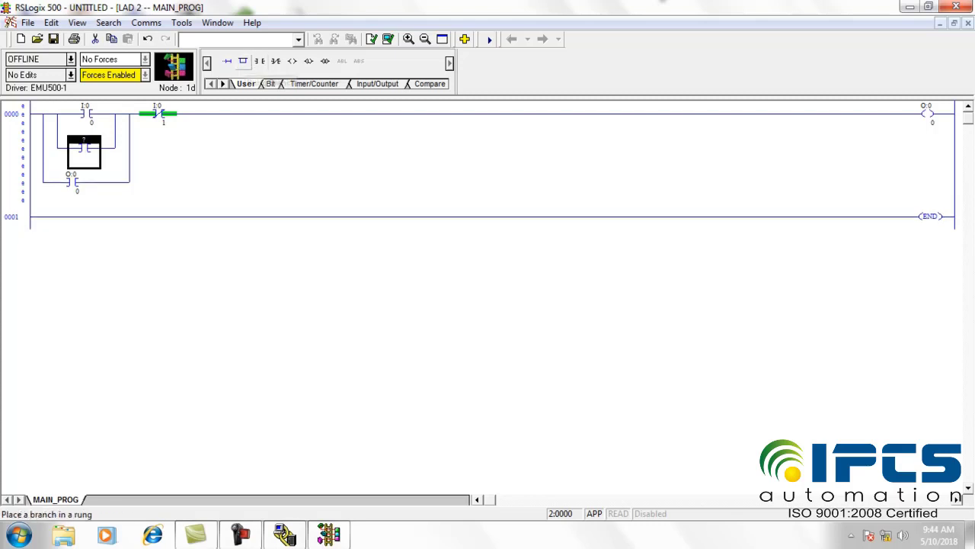
{"action": "type", "text": "b3:0/0"}
{"action": "key", "text": "Return"}
{"action": "key", "text": "Return"}
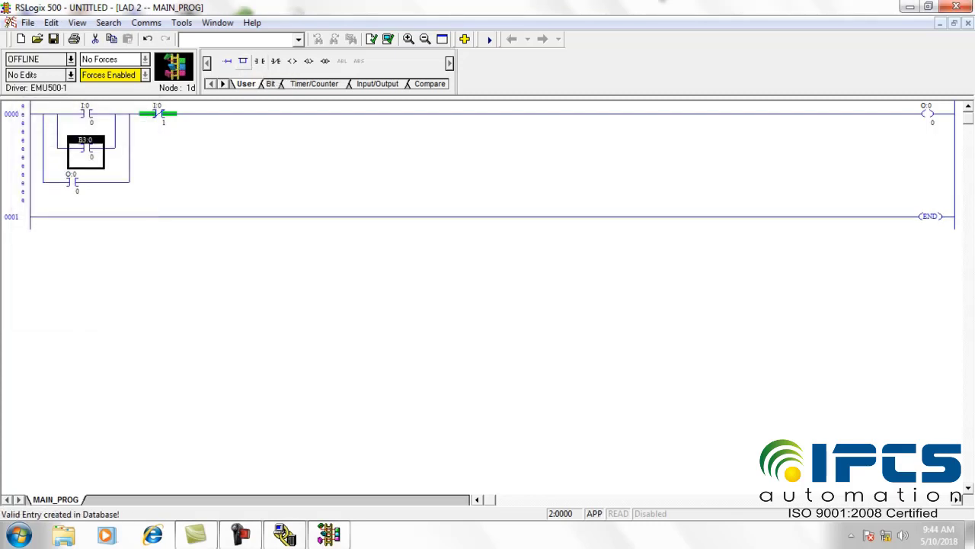
Step: Insert a normally closed contact after I:0/1 and address it as B3:0/1
{"action": "left_click", "coordinate": [166, 122]}
{"action": "left_click", "coordinate": [276, 60]}
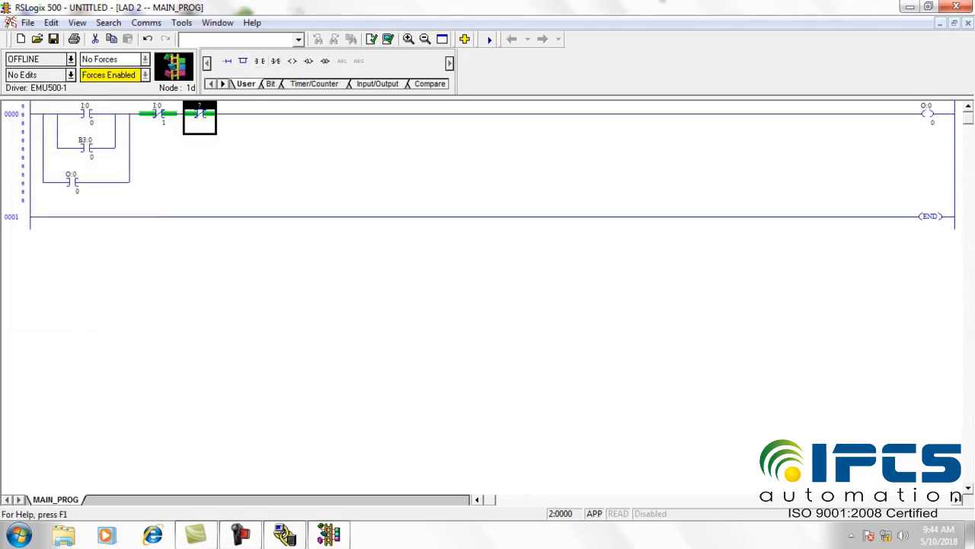
{"action": "left_click_drag", "start_coordinate": [85, 141], "coordinate": [208, 121]}
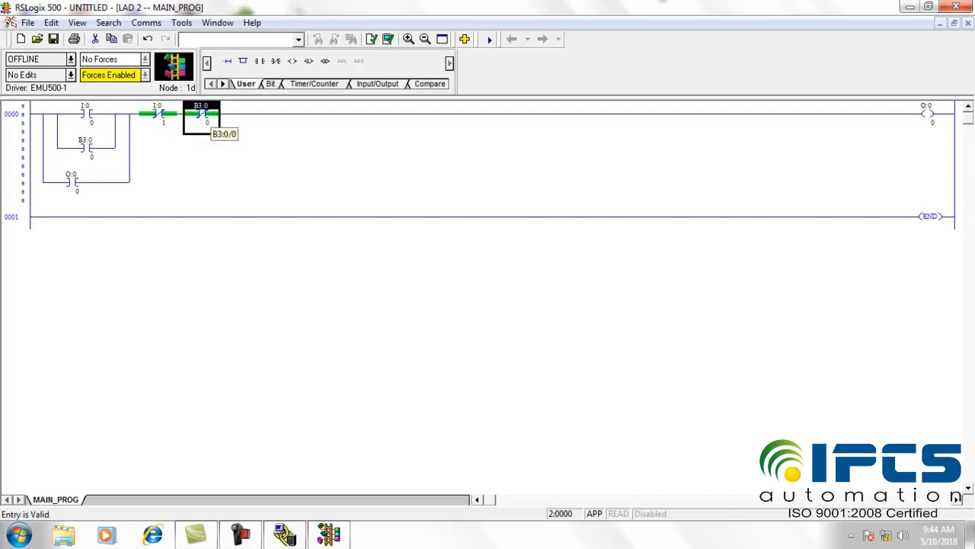
{"action": "key", "text": "Return"}
{"action": "key", "text": "Return"}
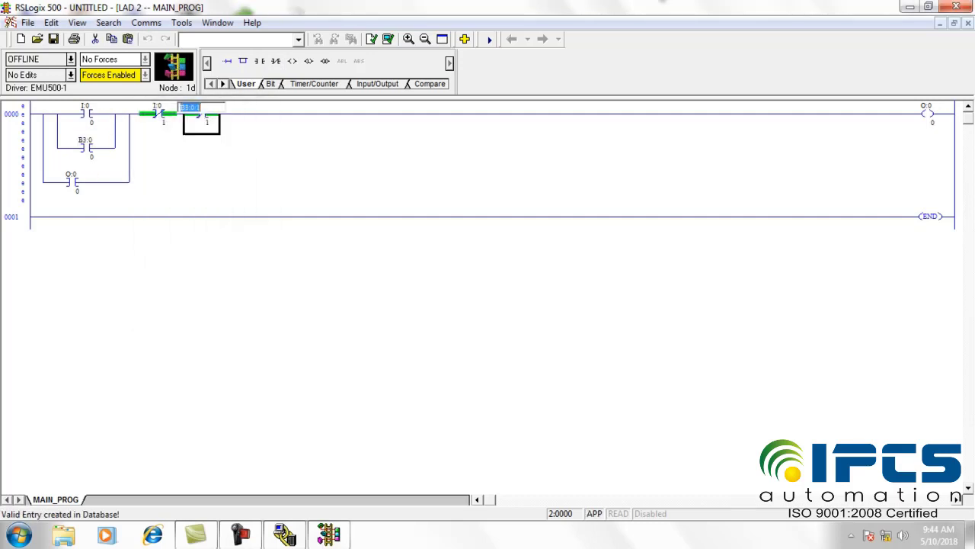
Step: Save the program as UNTITLED, download it to the MicroLogix 1000 through driver EMU500-1, and go online
{"action": "left_click", "coordinate": [71, 59]}
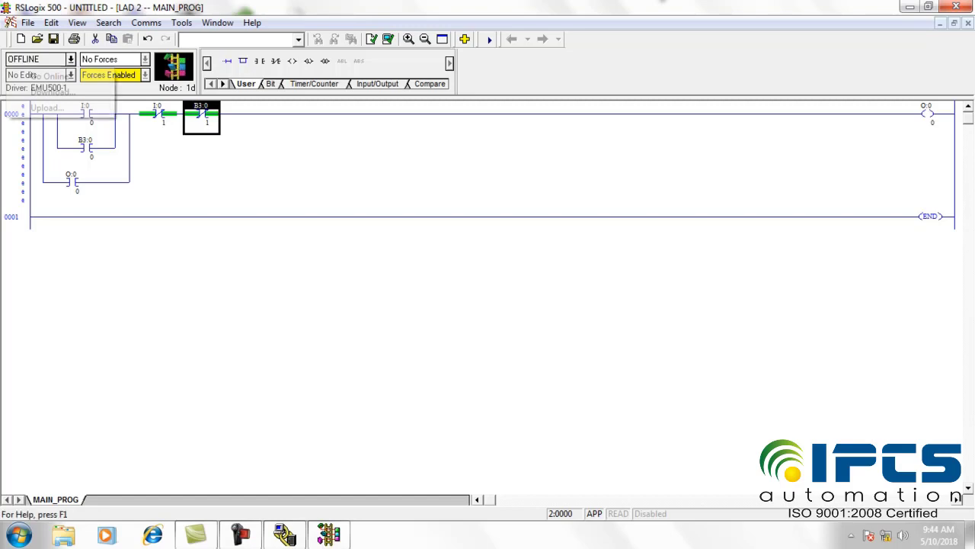
{"action": "left_click", "coordinate": [52, 92]}
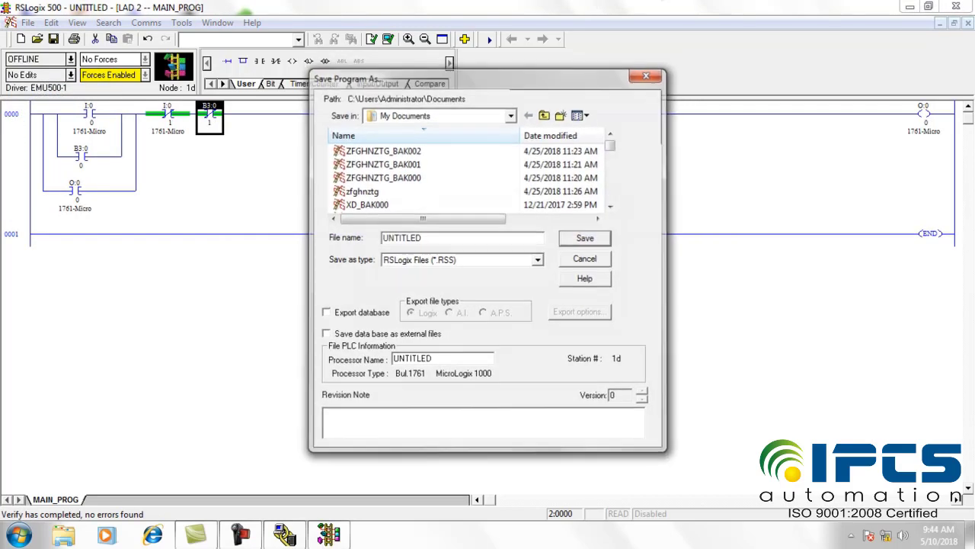
{"action": "key", "text": "Return"}
{"action": "key", "text": "Return"}
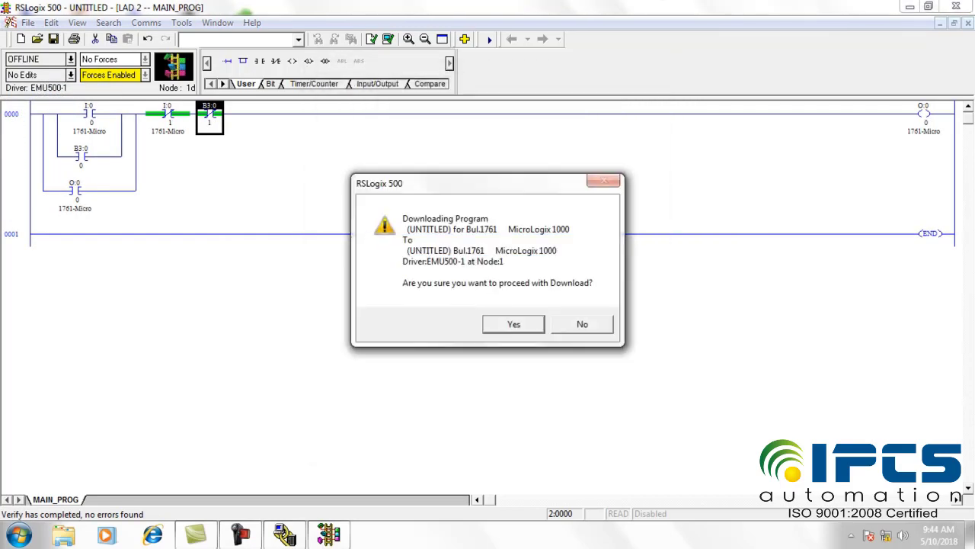
{"action": "key", "text": "Return"}
{"action": "key", "text": "Return"}
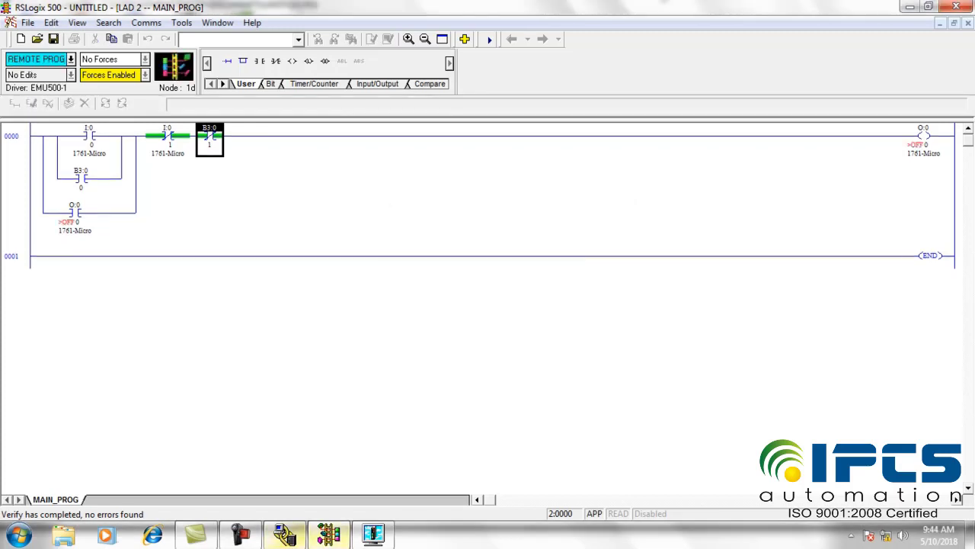
Step: Switch to RSLinx Classic and create a new DDE/OPC topic named DOL
{"action": "mouse_move", "coordinate": [328, 535]}
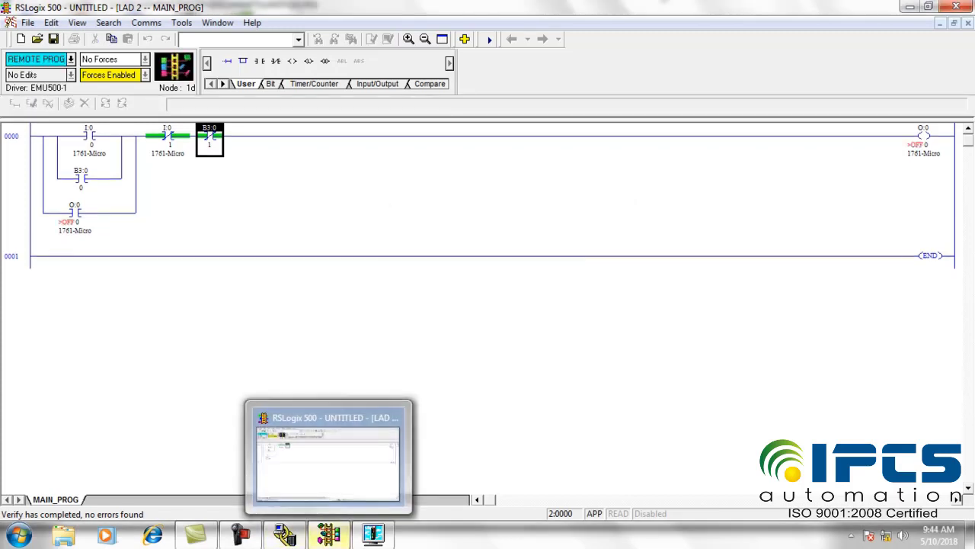
{"action": "left_click", "coordinate": [284, 535]}
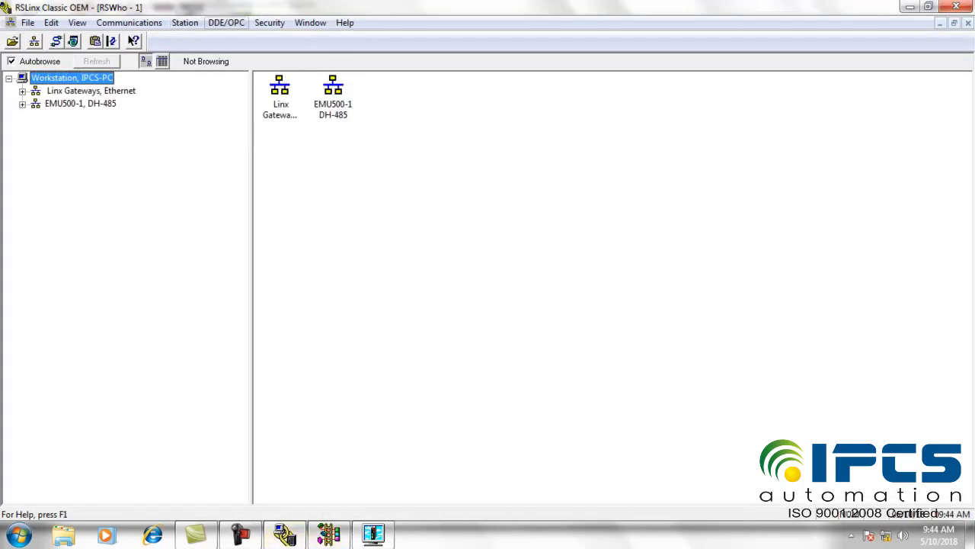
{"action": "left_click", "coordinate": [227, 22]}
{"action": "left_click", "coordinate": [266, 38]}
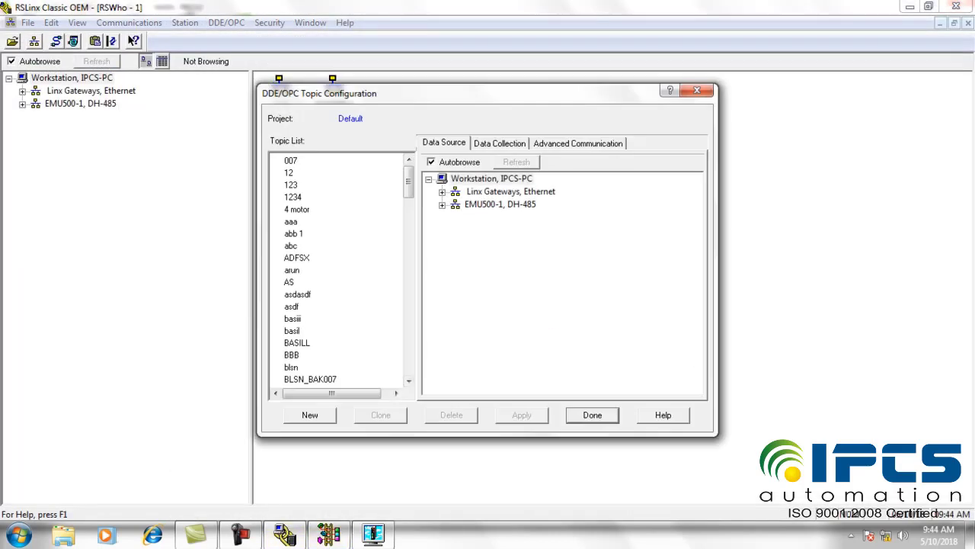
{"action": "left_click", "coordinate": [309, 415]}
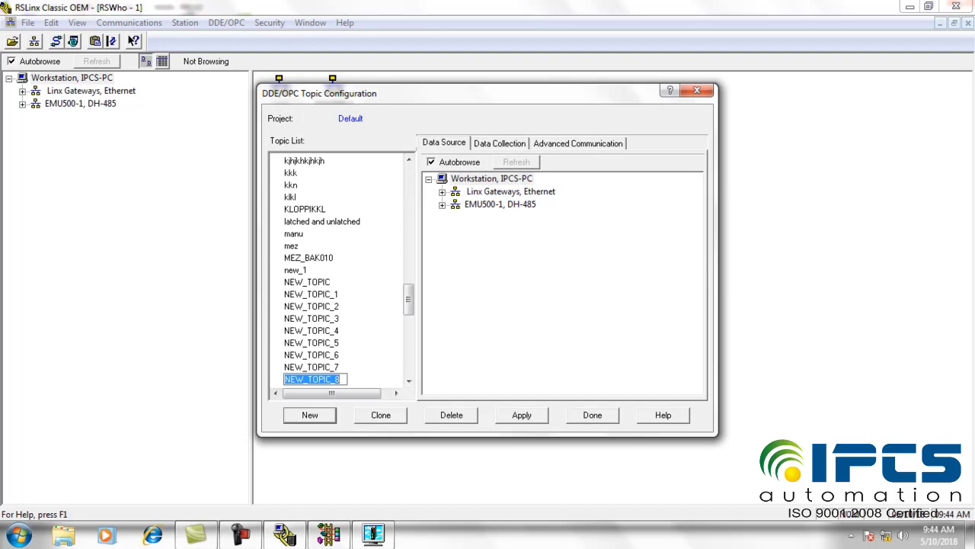
{"action": "type", "text": "DOL"}
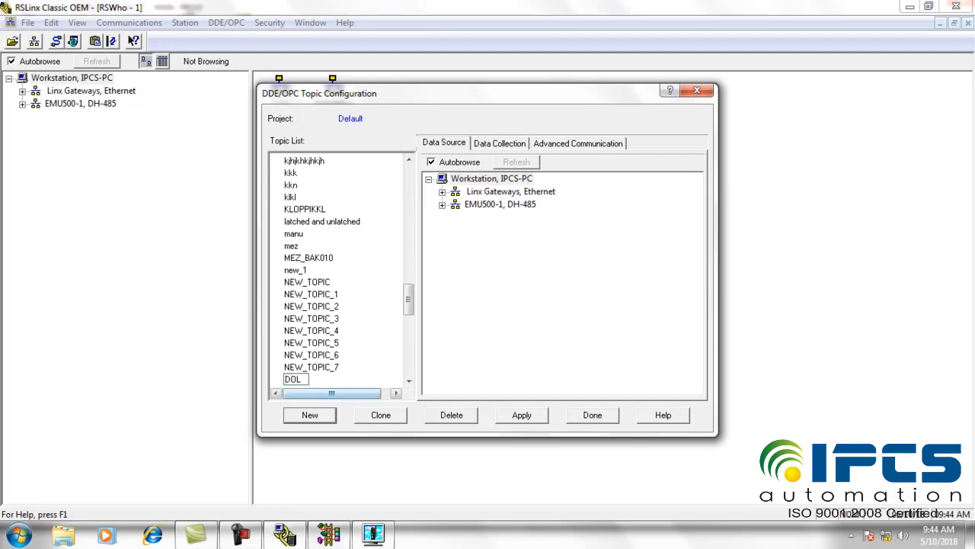
{"action": "key", "text": "Return"}
{"action": "key", "text": "Return"}
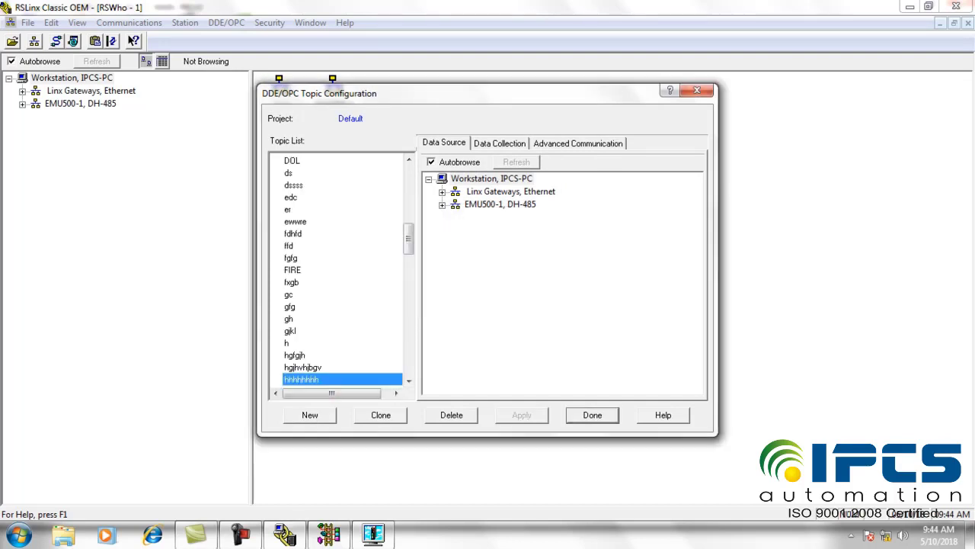
Step: Assign the MicroLogix 1000 UNTITLED station under EMU500-1 as the selected topic's data source, apply the update and finish the topic configuration
{"action": "left_click", "coordinate": [442, 205]}
{"action": "left_click", "coordinate": [537, 230]}
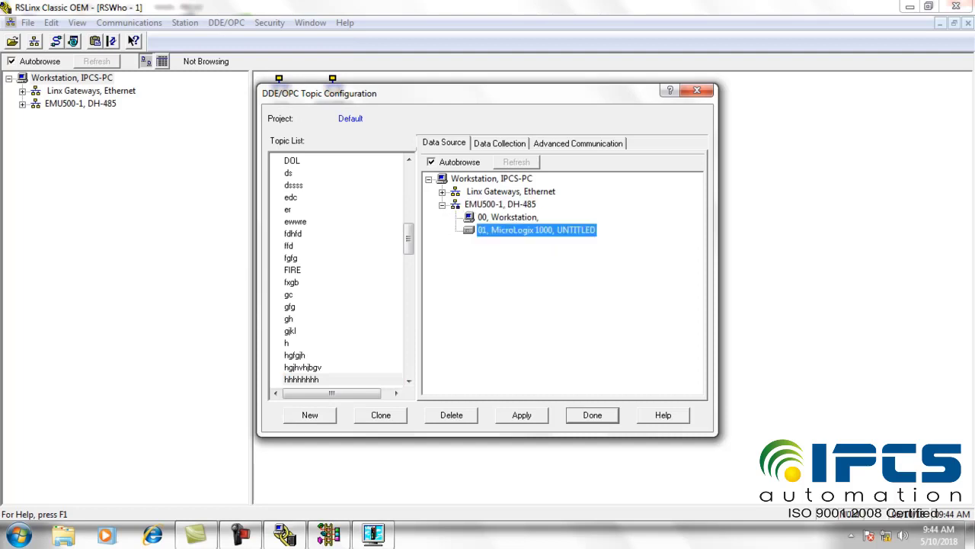
{"action": "left_click", "coordinate": [522, 416]}
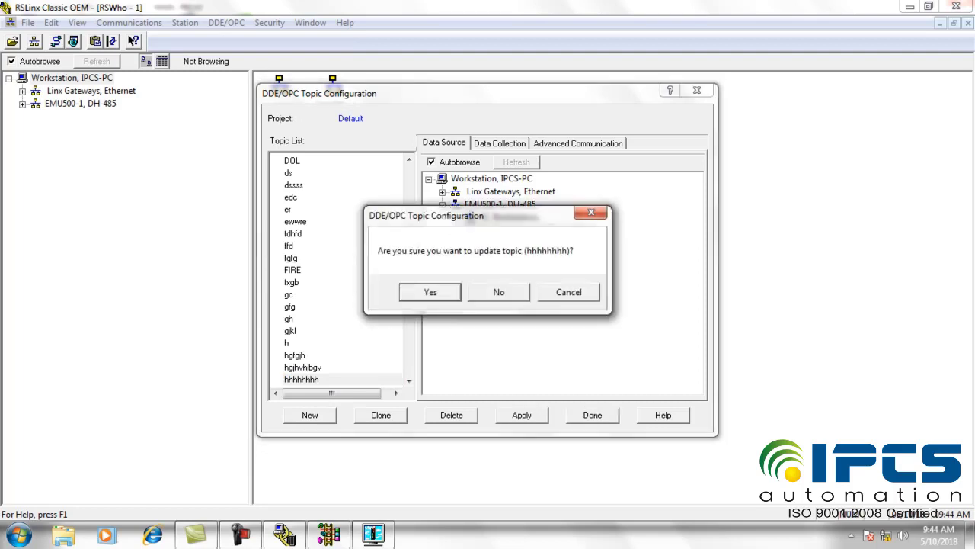
{"action": "key", "text": "Return"}
{"action": "left_click", "coordinate": [593, 416]}
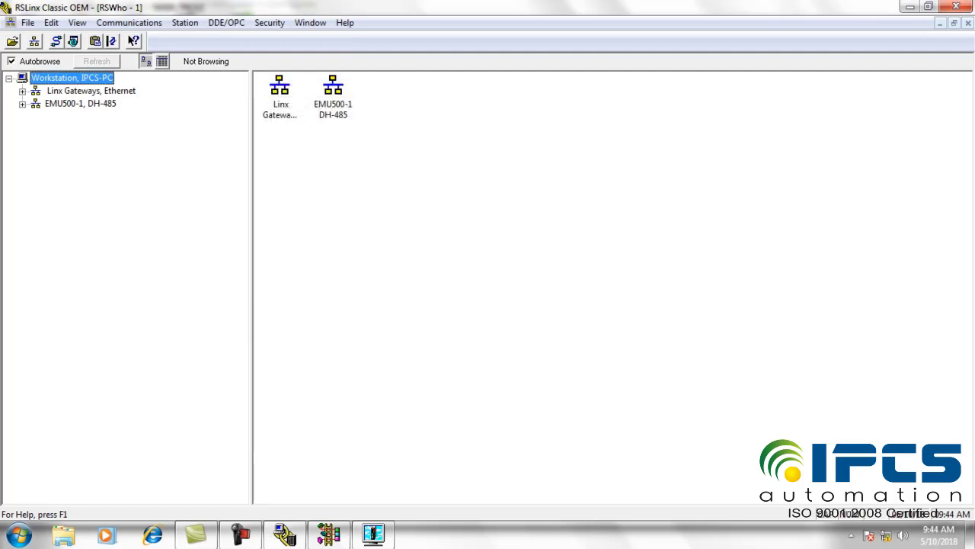
Step: Minimize the open programs, launch iFIX 5.0, and start a new configuration in its System Configuration Utility
{"action": "left_click", "coordinate": [910, 7]}
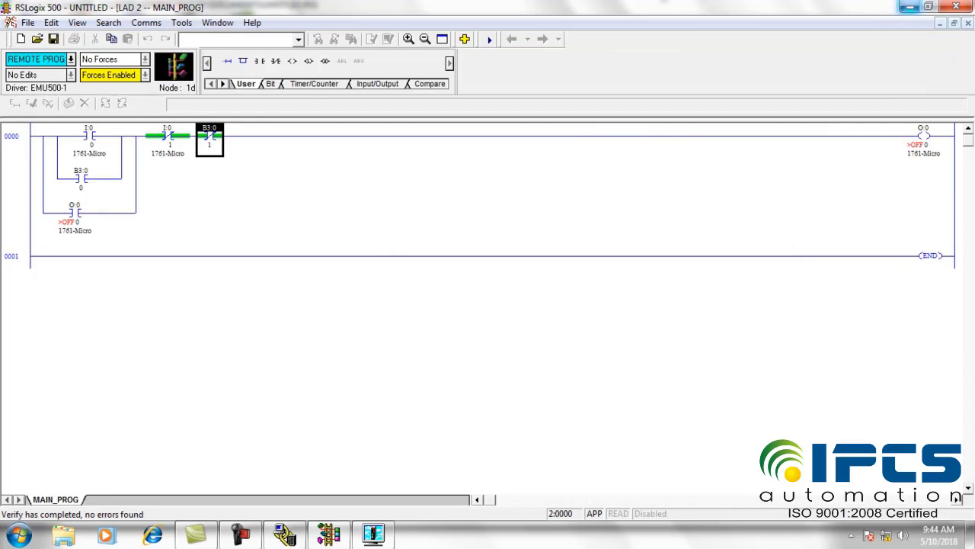
{"action": "left_click", "coordinate": [909, 7]}
{"action": "left_click", "coordinate": [912, 5]}
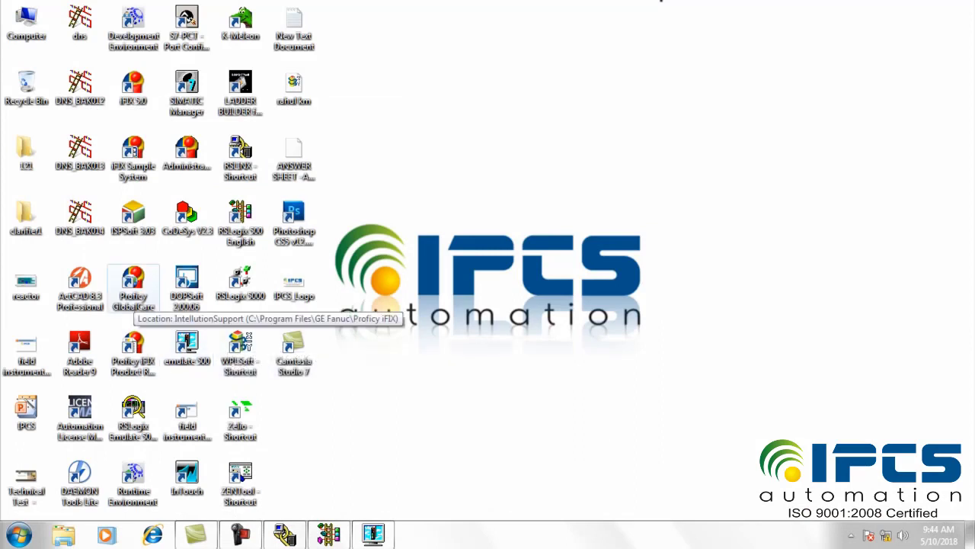
{"action": "double_click", "coordinate": [132, 85]}
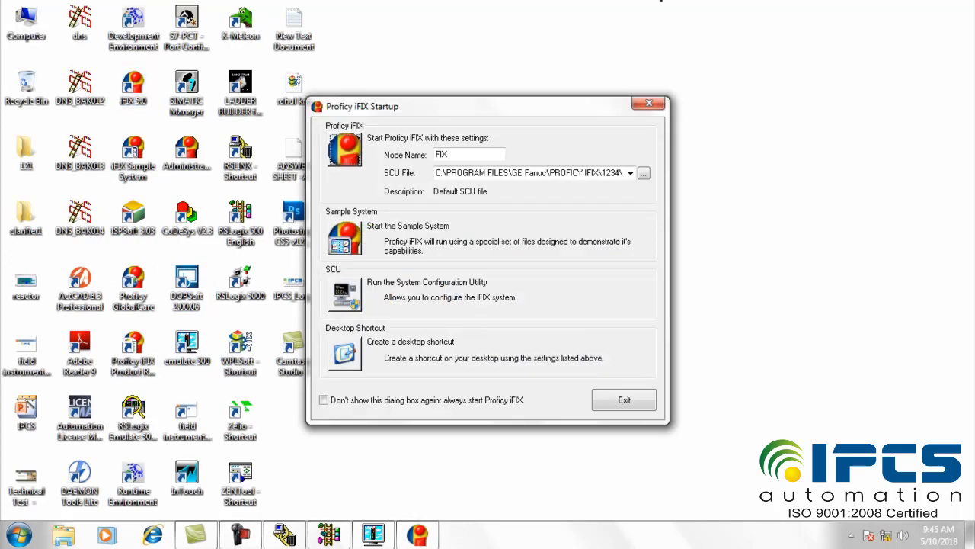
{"action": "left_click", "coordinate": [344, 295]}
{"action": "left_click", "coordinate": [287, 130]}
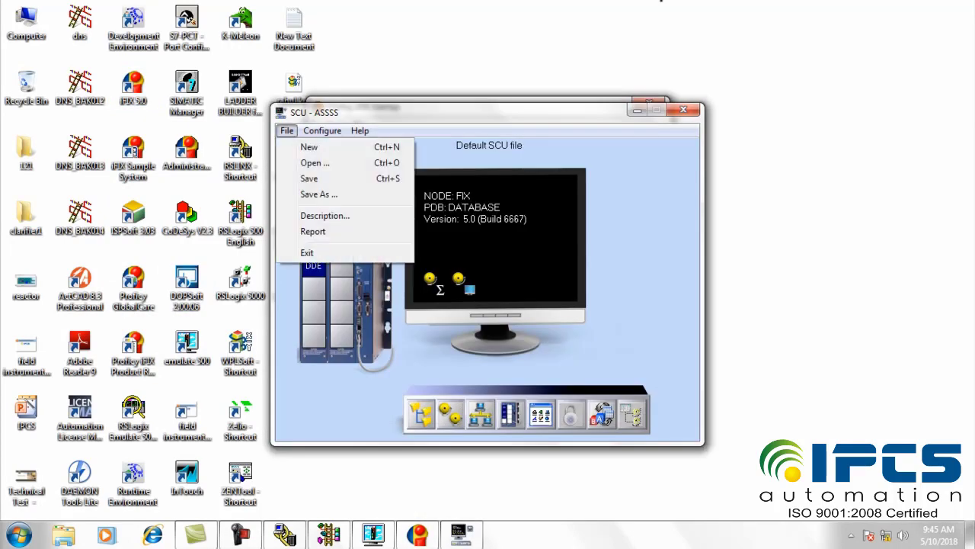
{"action": "left_click", "coordinate": [309, 147]}
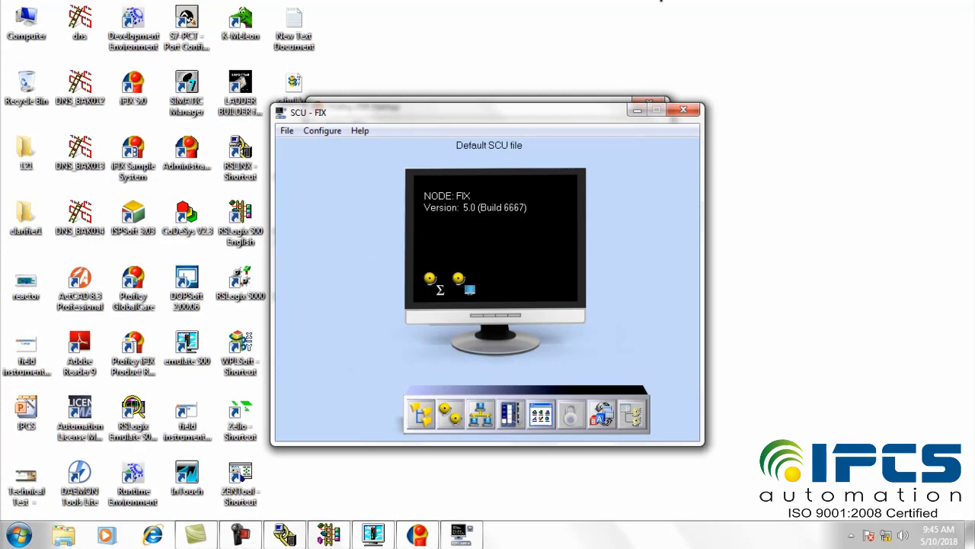
Step: Set the project path to C:\PROGRAM FILES\GE FANUC\PROFICY IFIX\DOL, update all application paths to match, and proceed with the path configuration
{"action": "left_click", "coordinate": [420, 414]}
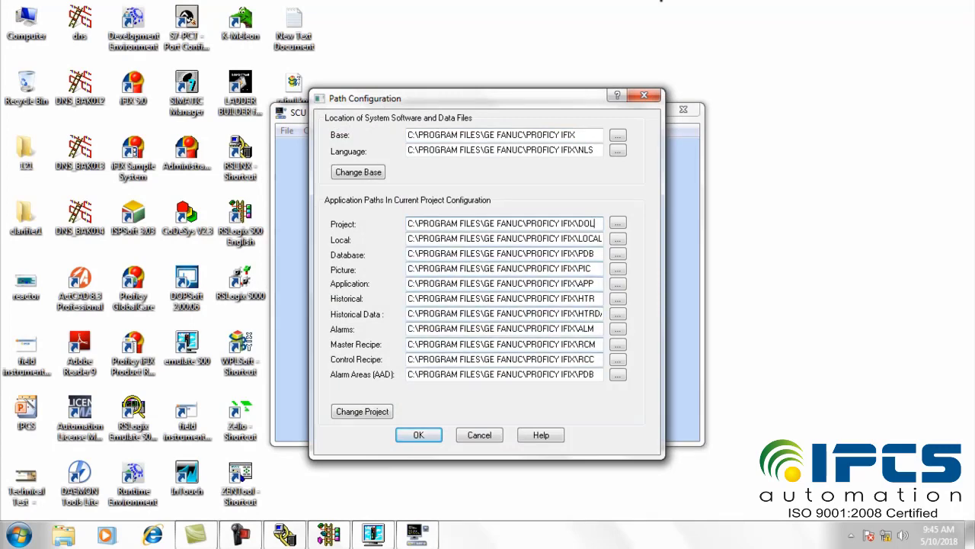
{"action": "left_click", "coordinate": [361, 411]}
{"action": "left_click", "coordinate": [571, 222]}
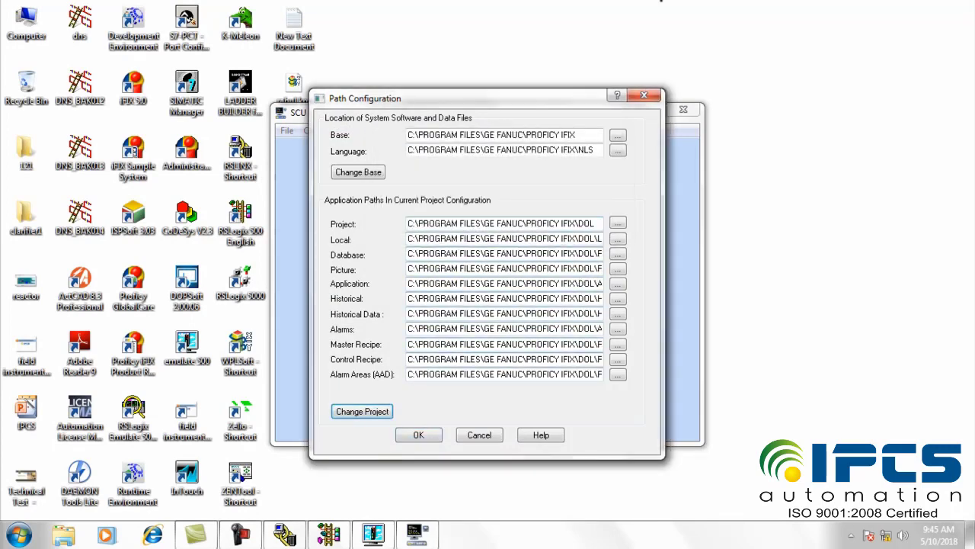
{"action": "left_click", "coordinate": [418, 435]}
{"action": "left_click", "coordinate": [429, 222]}
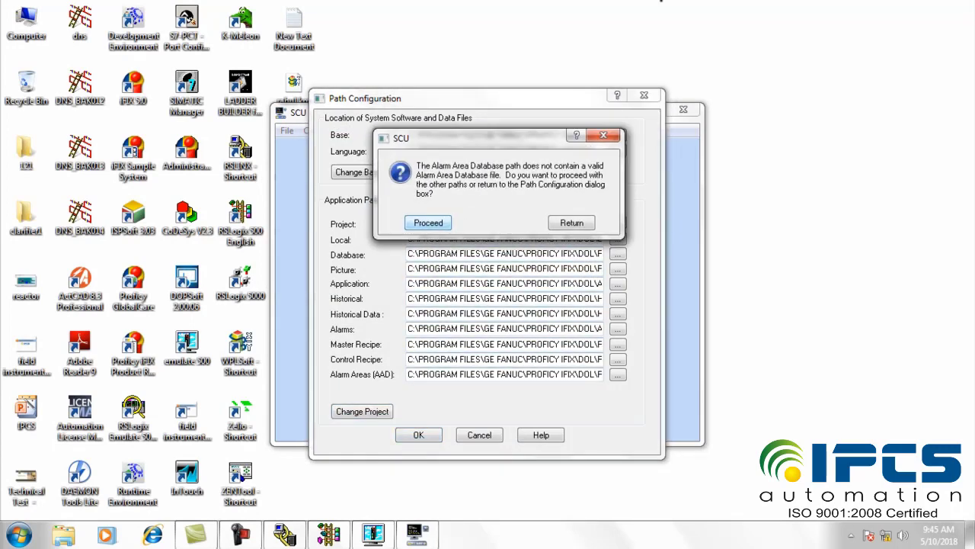
{"action": "key", "text": "Return"}
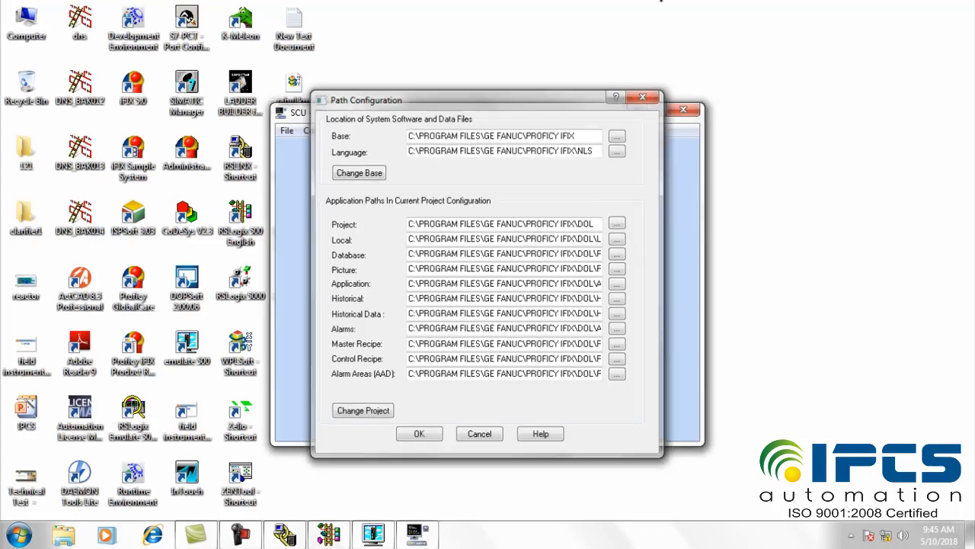
Step: Enable SCADA support, add the DDE - 32-bit DDE Driver Rev 6.0, and accept DATABASE as the database name
{"action": "left_click", "coordinate": [510, 413]}
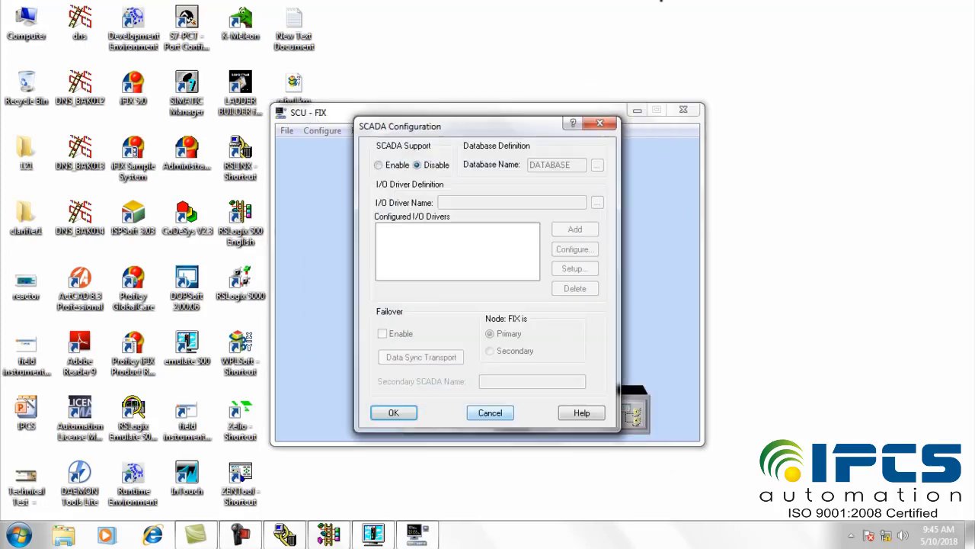
{"action": "left_click", "coordinate": [378, 165]}
{"action": "left_click", "coordinate": [598, 203]}
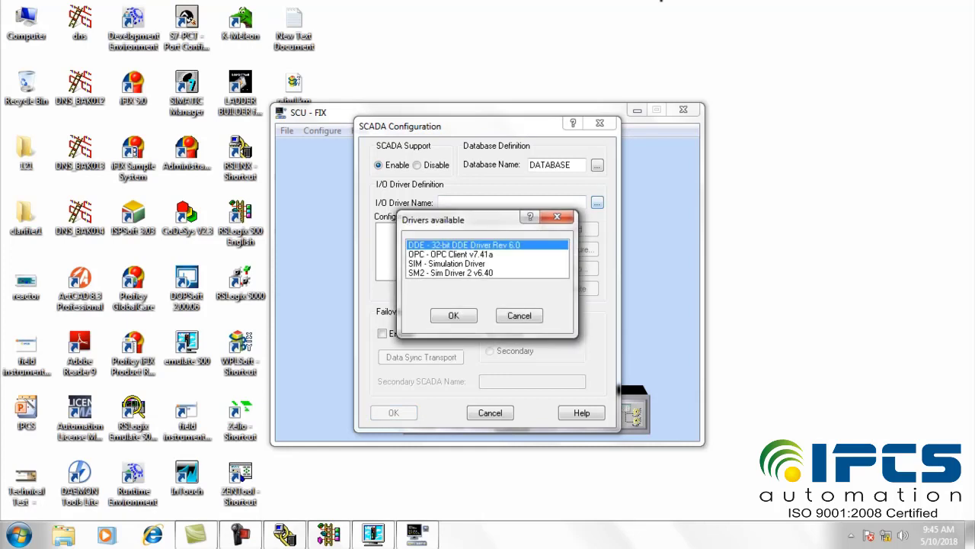
{"action": "left_click", "coordinate": [455, 315]}
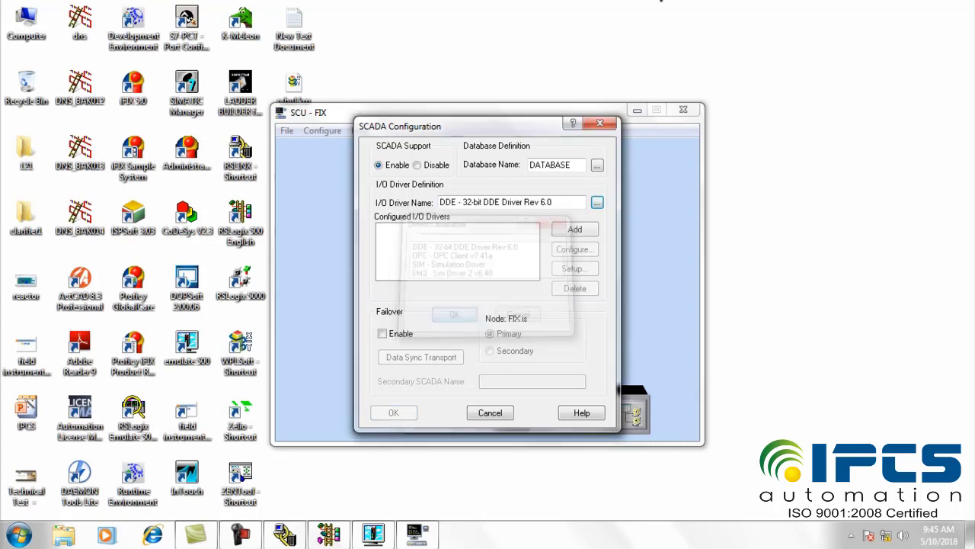
{"action": "left_click", "coordinate": [575, 229]}
{"action": "left_click", "coordinate": [394, 412]}
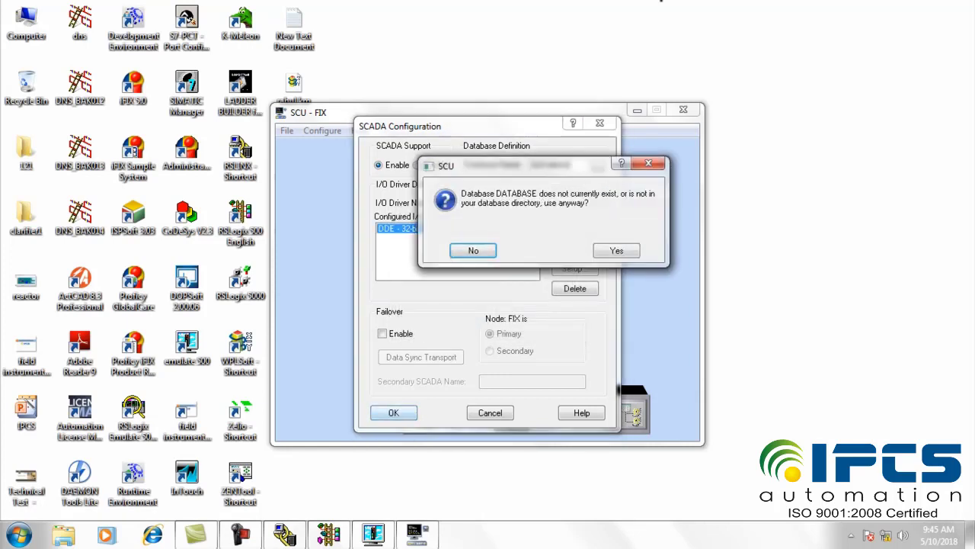
{"action": "left_click", "coordinate": [616, 251]}
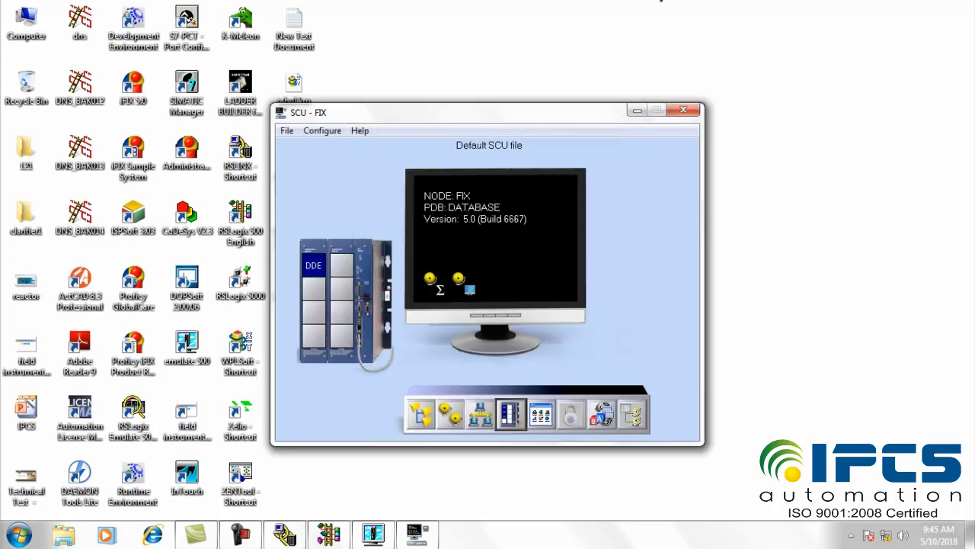
Step: Add IOCNTRL from the Proficy iFIX folder to the configured startup tasks in Background mode
{"action": "left_click", "coordinate": [541, 415]}
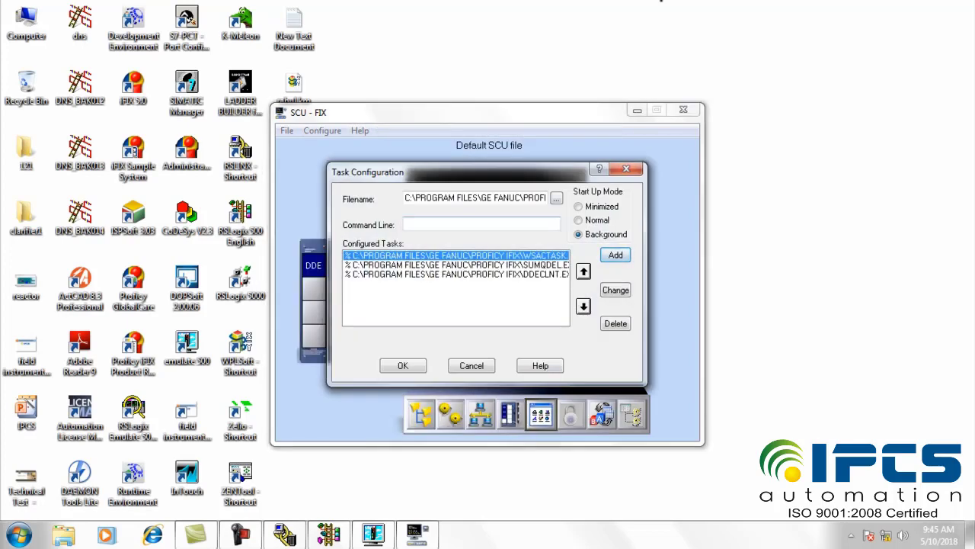
{"action": "left_click", "coordinate": [557, 198]}
{"action": "left_click", "coordinate": [890, 33]}
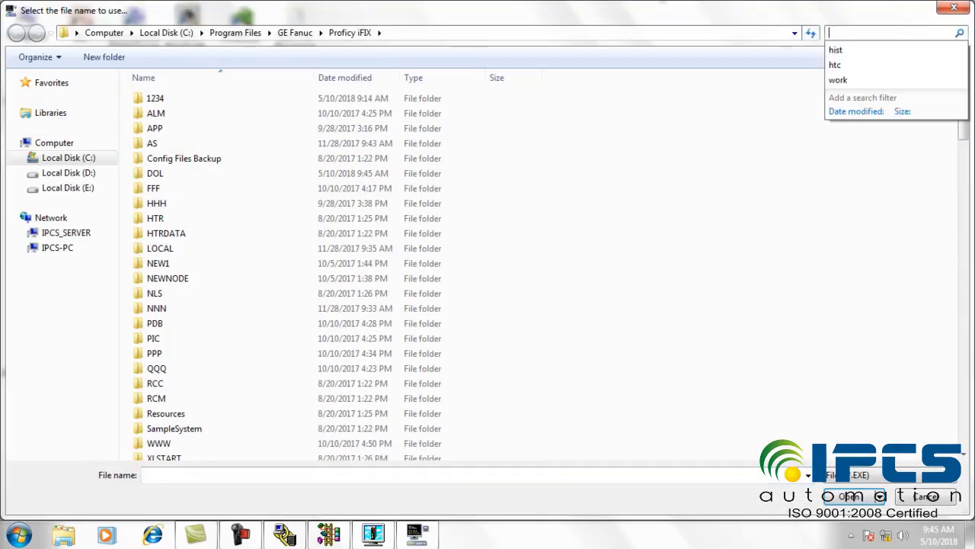
{"action": "type", "text": "IOC"}
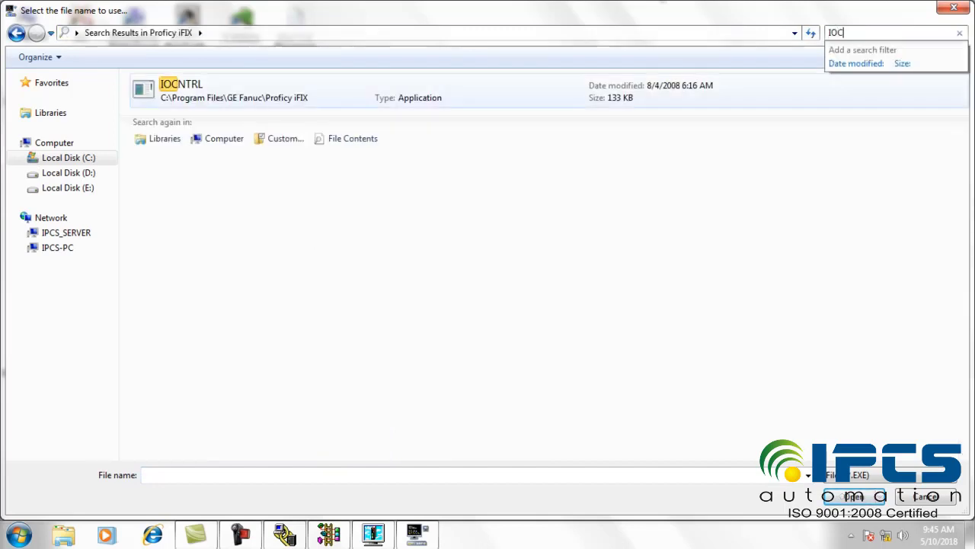
{"action": "left_click", "coordinate": [457, 93]}
{"action": "key", "text": "Return"}
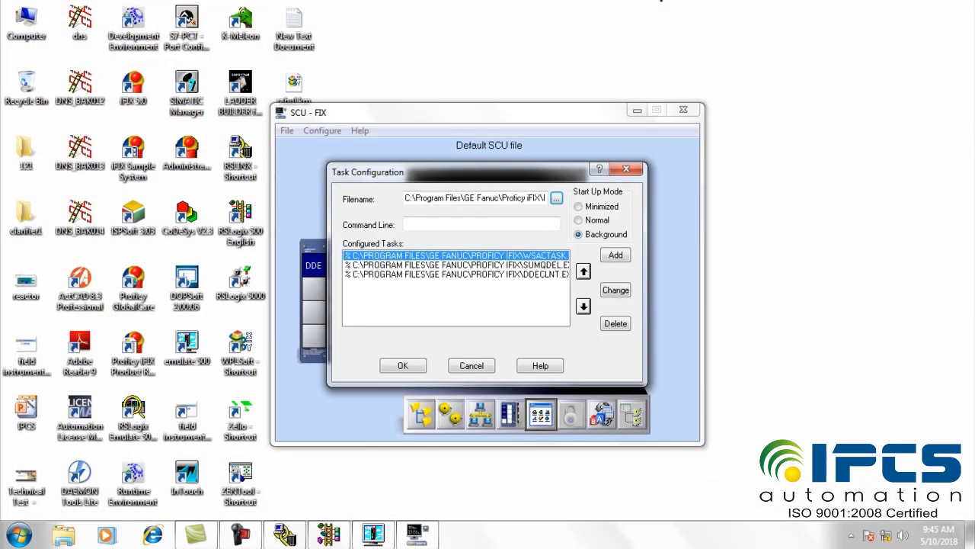
{"action": "left_click", "coordinate": [616, 255]}
Step: Add the WorkSpace application from the Proficy iFIX folder to the configured startup tasks in Background mode
{"action": "left_click", "coordinate": [557, 198]}
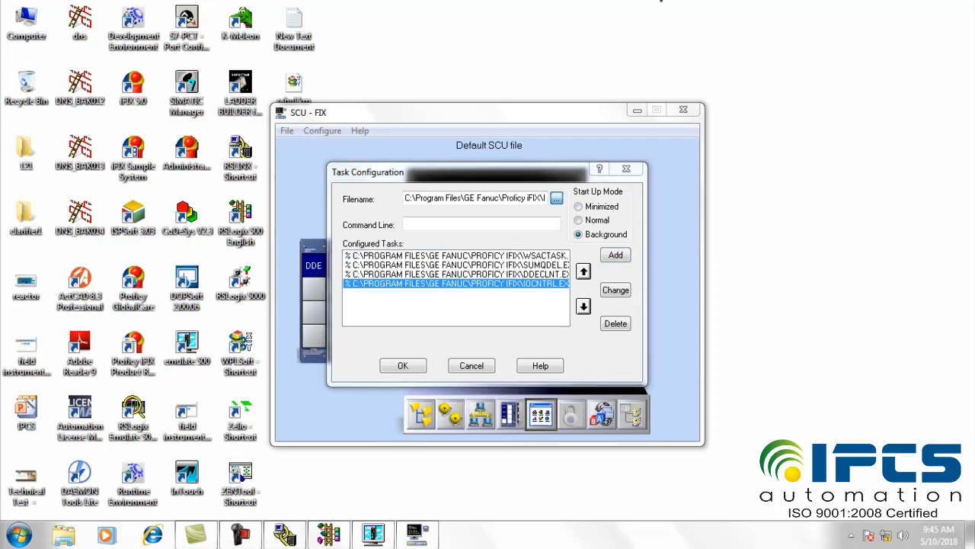
{"action": "left_click", "coordinate": [871, 33]}
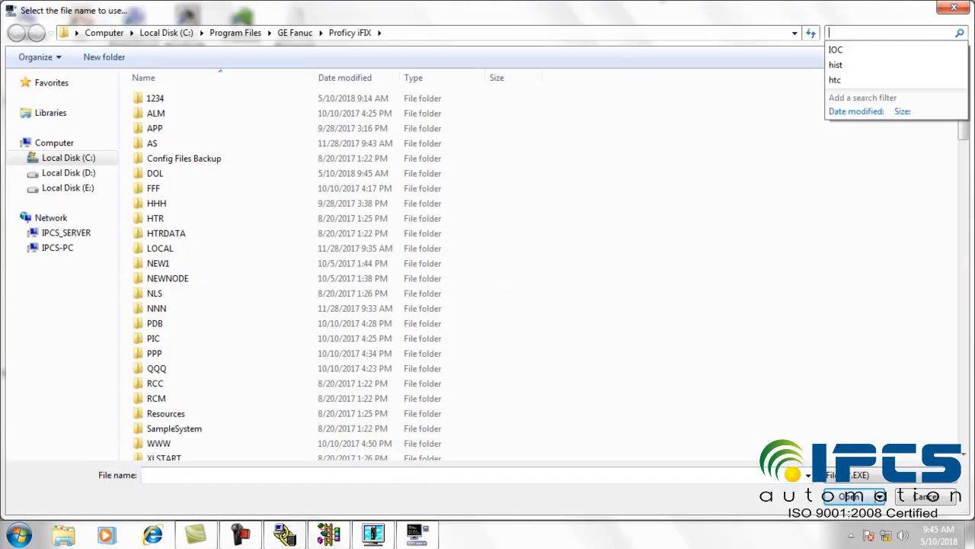
{"action": "type", "text": "WORJ"}
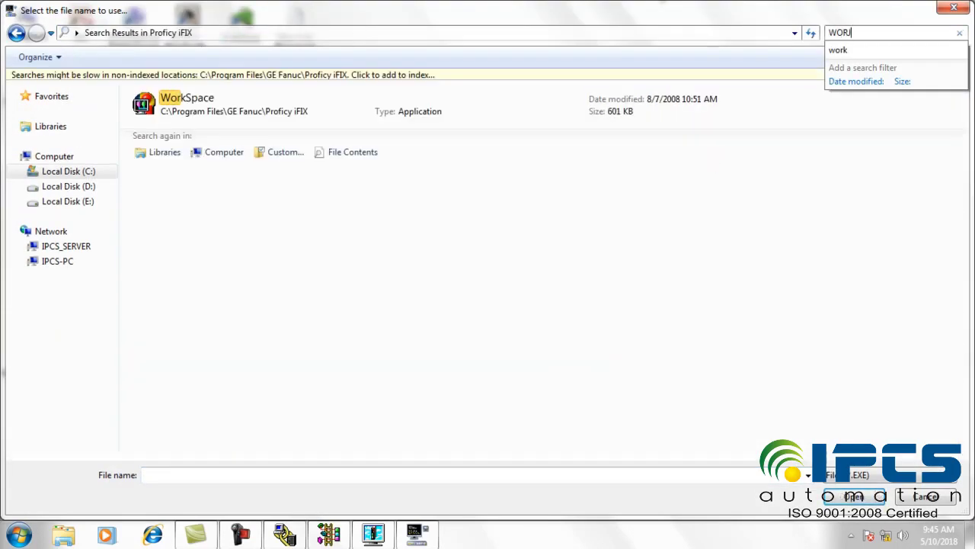
{"action": "key", "text": "BackSpace"}
{"action": "type", "text": "K"}
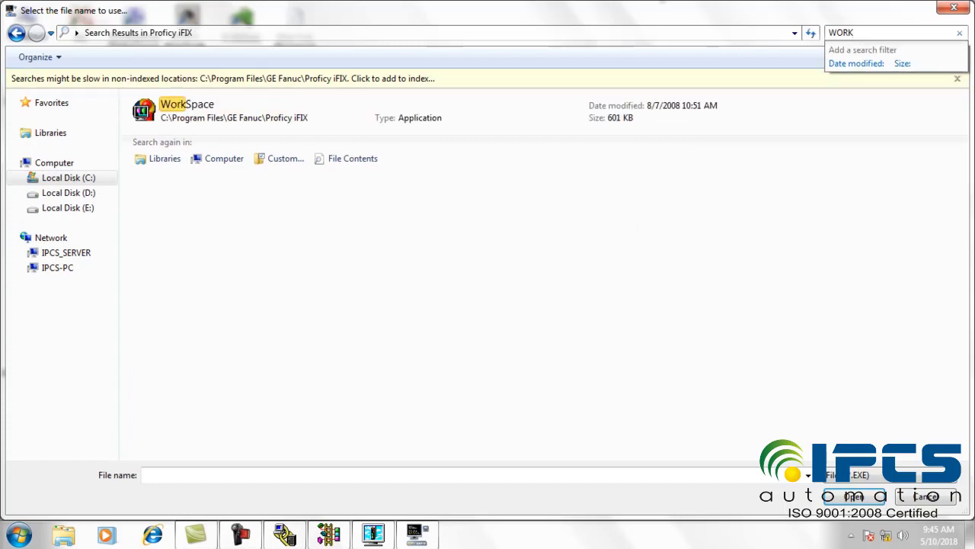
{"action": "left_click", "coordinate": [187, 111]}
{"action": "left_click", "coordinate": [850, 497]}
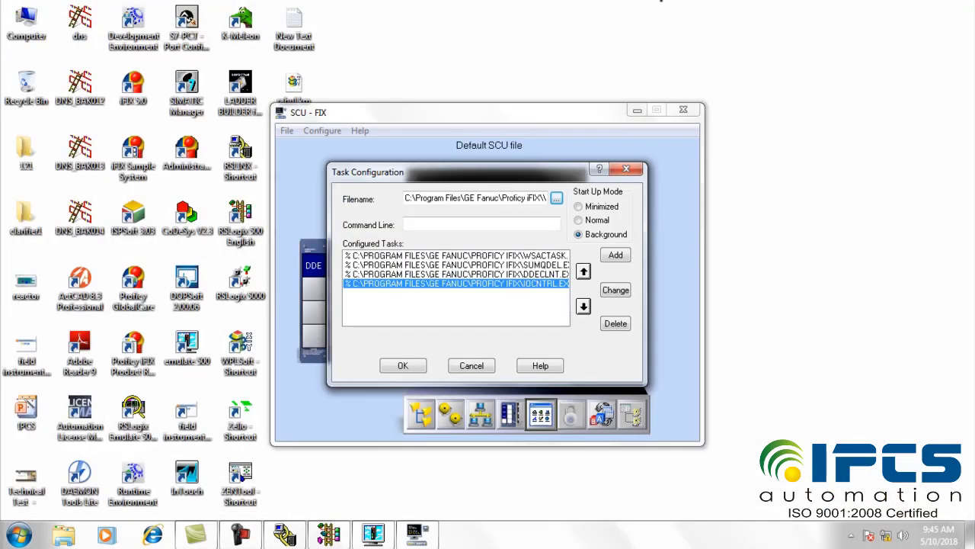
{"action": "left_click", "coordinate": [616, 256]}
Step: Add HISTCONV from the Proficy iFIX folder to the configured startup tasks in Background mode
{"action": "left_click", "coordinate": [557, 198]}
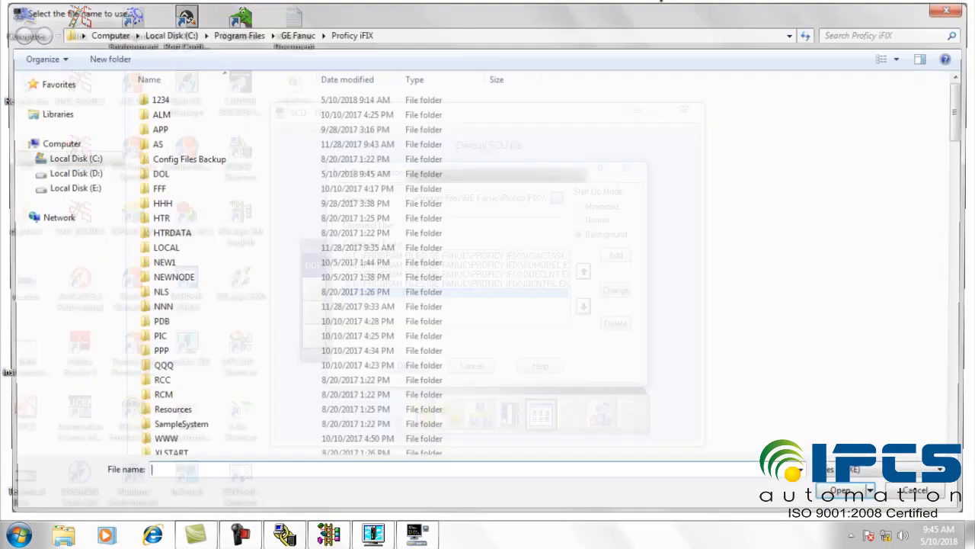
{"action": "left_click", "coordinate": [883, 33]}
{"action": "type", "text": "HIST"}
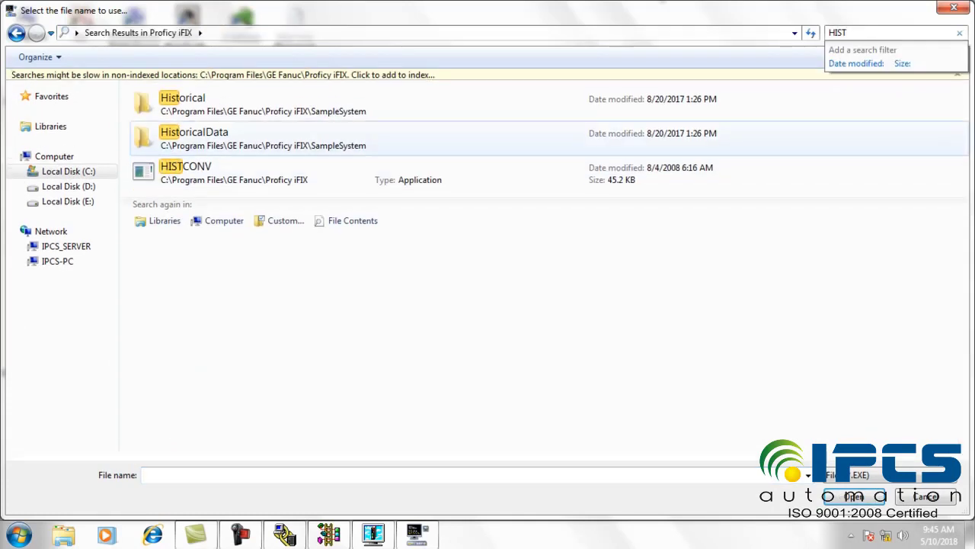
{"action": "left_click", "coordinate": [185, 180]}
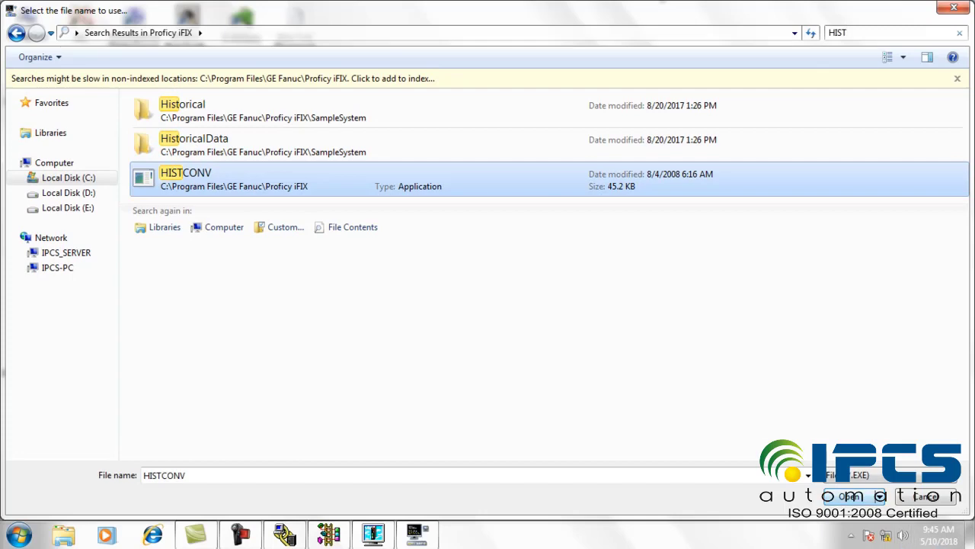
{"action": "left_click", "coordinate": [849, 497]}
{"action": "left_click", "coordinate": [616, 255]}
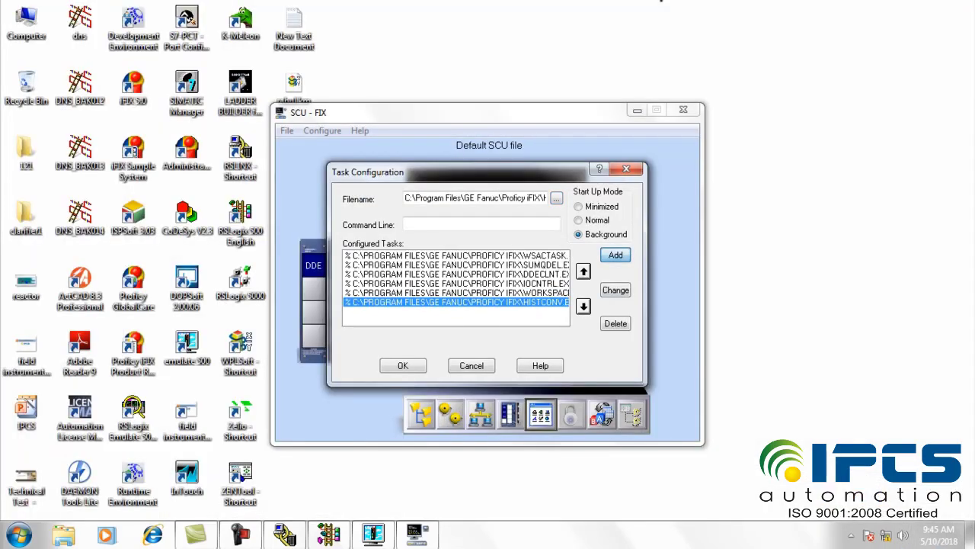
Step: Add HTC_SCAN from the Proficy iFIX folder to the startup tasks in Background mode and accept the task configuration
{"action": "left_click", "coordinate": [557, 198]}
{"action": "left_click", "coordinate": [887, 32]}
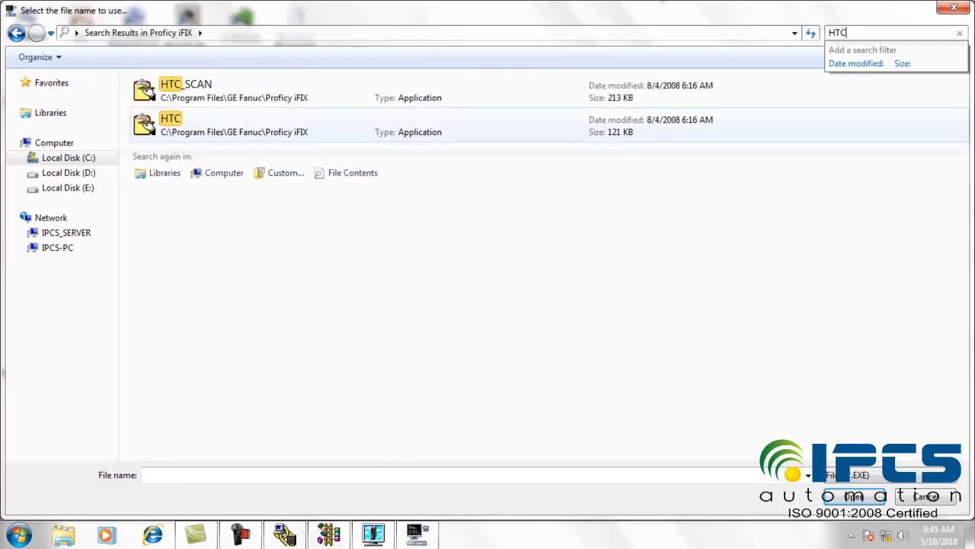
{"action": "left_click", "coordinate": [145, 110]}
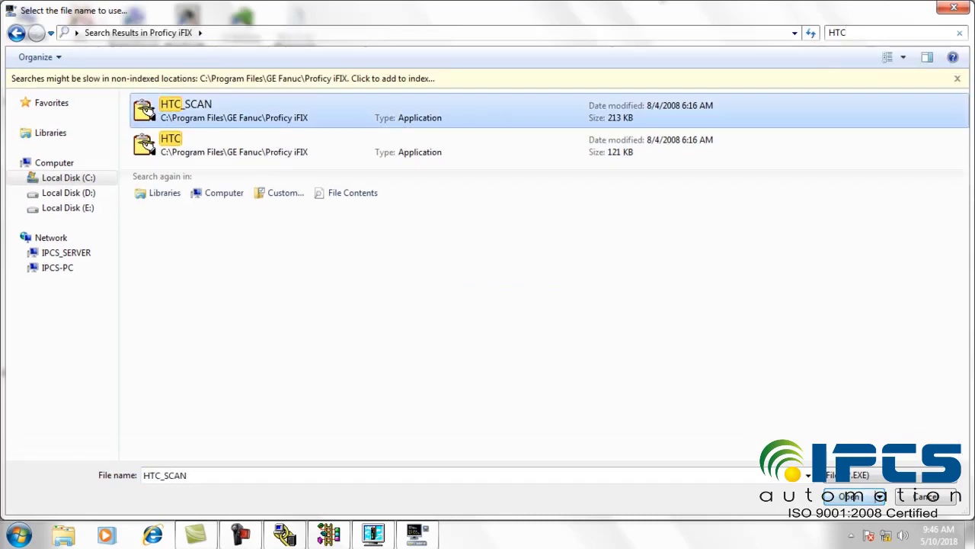
{"action": "left_click", "coordinate": [854, 496]}
{"action": "left_click", "coordinate": [615, 255]}
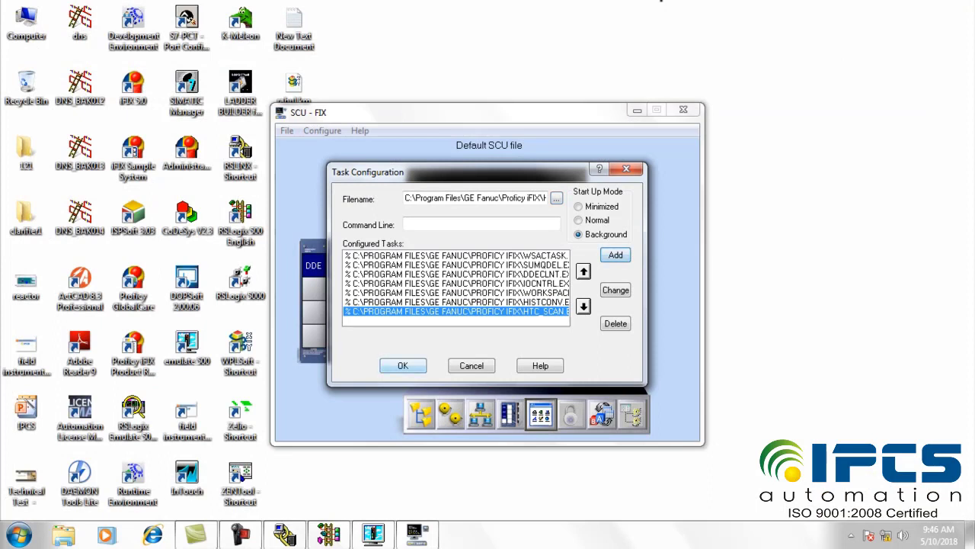
{"action": "left_click", "coordinate": [403, 366]}
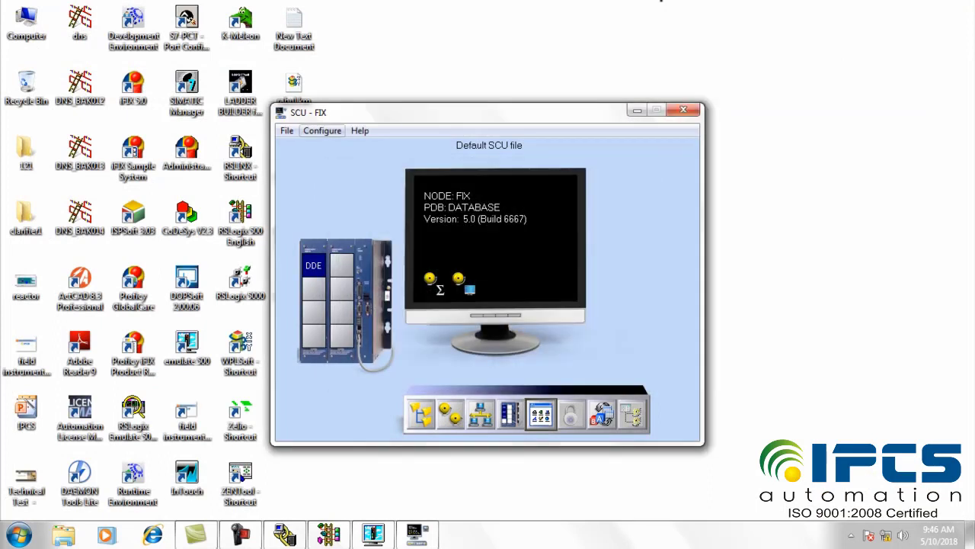
Step: Save the SCU file as DOL in the DOL\LOCAL folder, accept it as the iFIX restart configuration, and close the configuration utility
{"action": "left_click", "coordinate": [286, 131]}
{"action": "key", "text": "Return"}
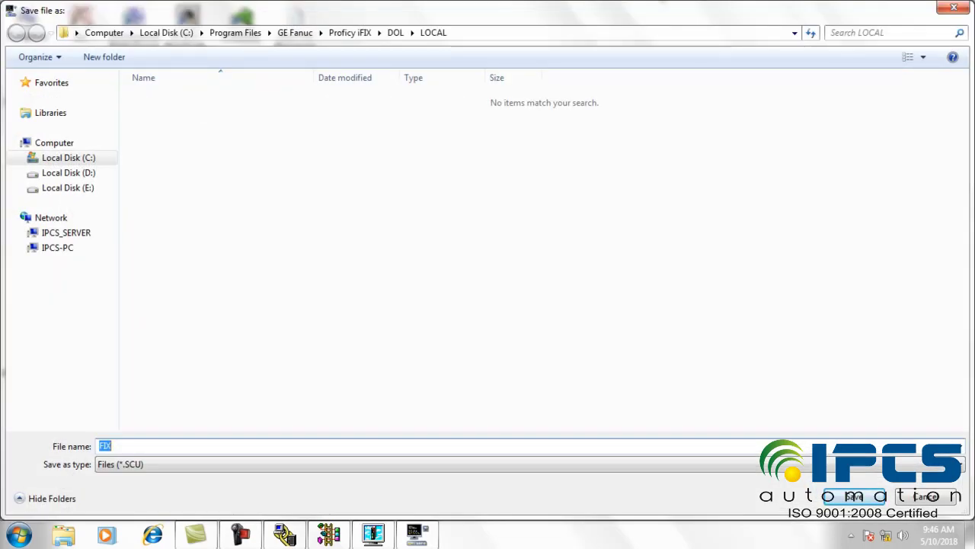
{"action": "type", "text": "DOL"}
{"action": "key", "text": "Return"}
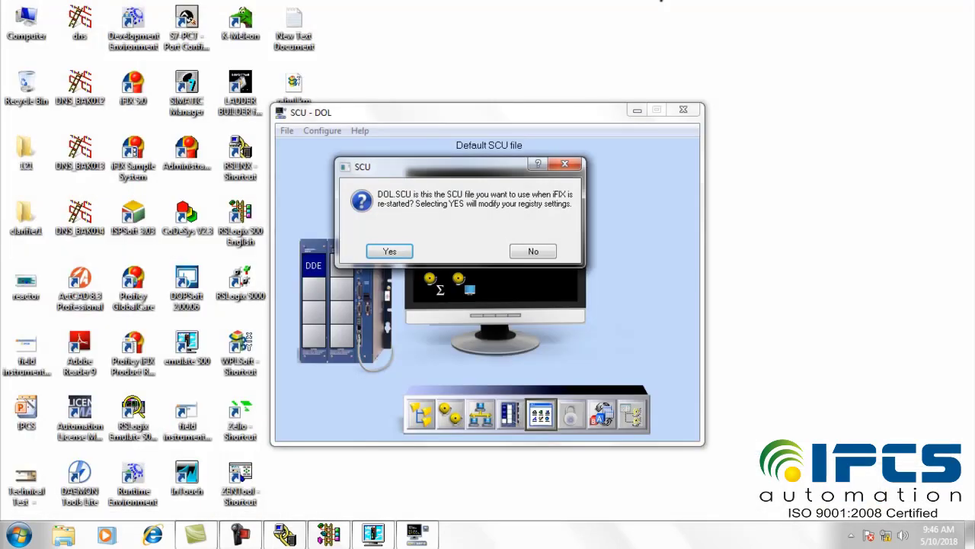
{"action": "left_click", "coordinate": [390, 252]}
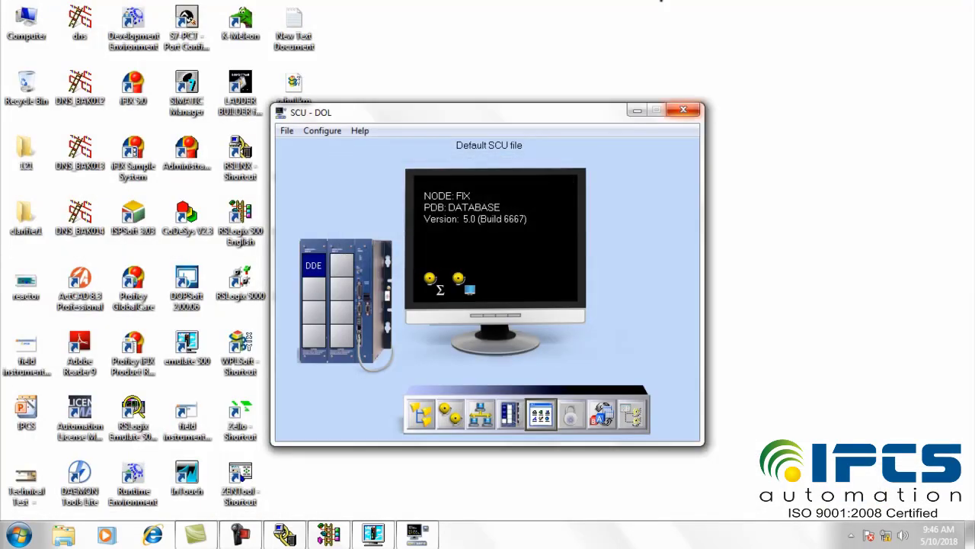
{"action": "left_click", "coordinate": [684, 110]}
Step: Launch iFIX 5.0 with the DOL SCU file from the project's LOCAL folder and continue startup in DEMO mode
{"action": "double_click", "coordinate": [134, 87]}
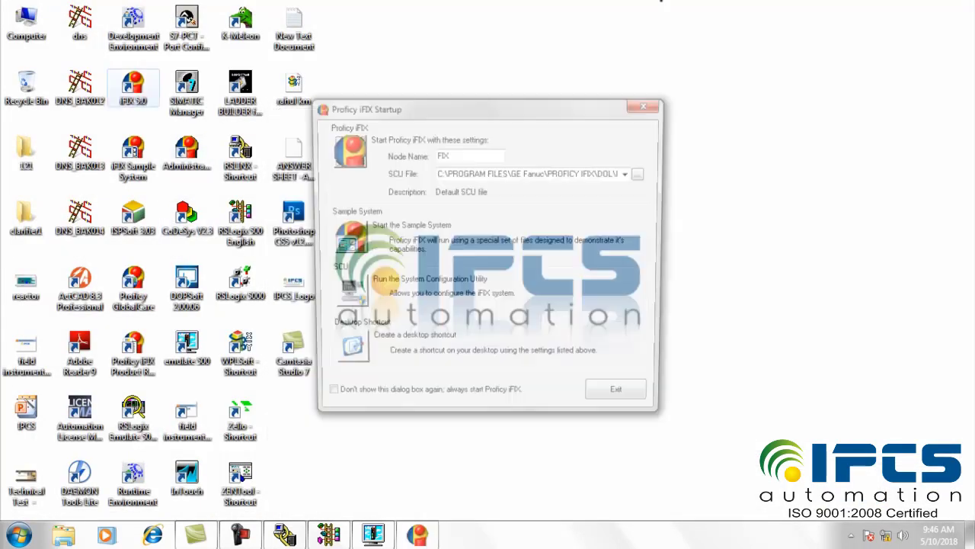
{"action": "left_click", "coordinate": [644, 173]}
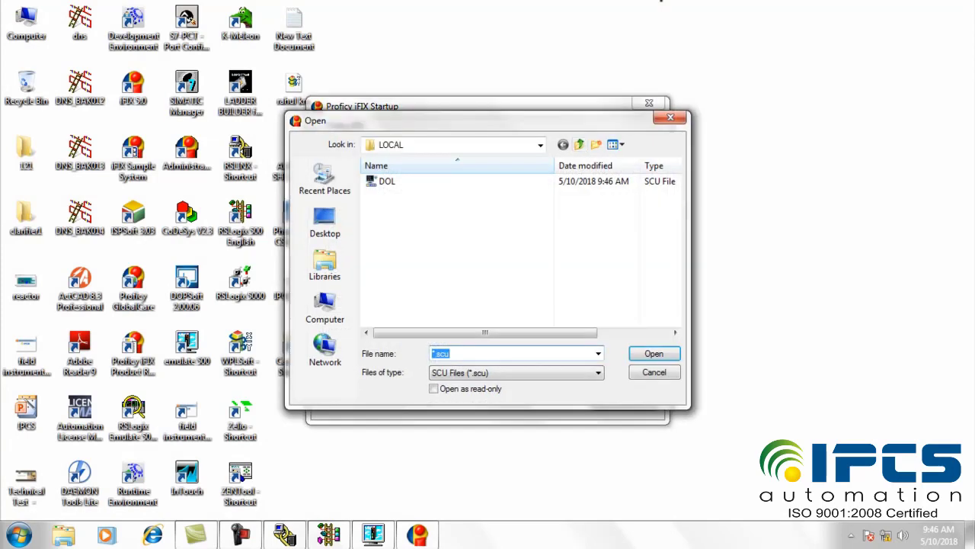
{"action": "left_click", "coordinate": [540, 145]}
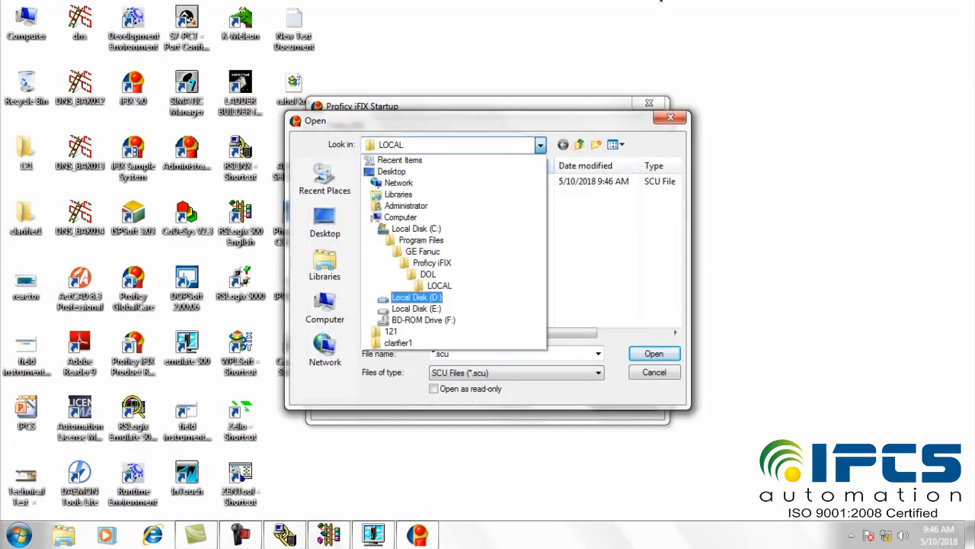
{"action": "left_click", "coordinate": [439, 286]}
{"action": "left_click", "coordinate": [387, 182]}
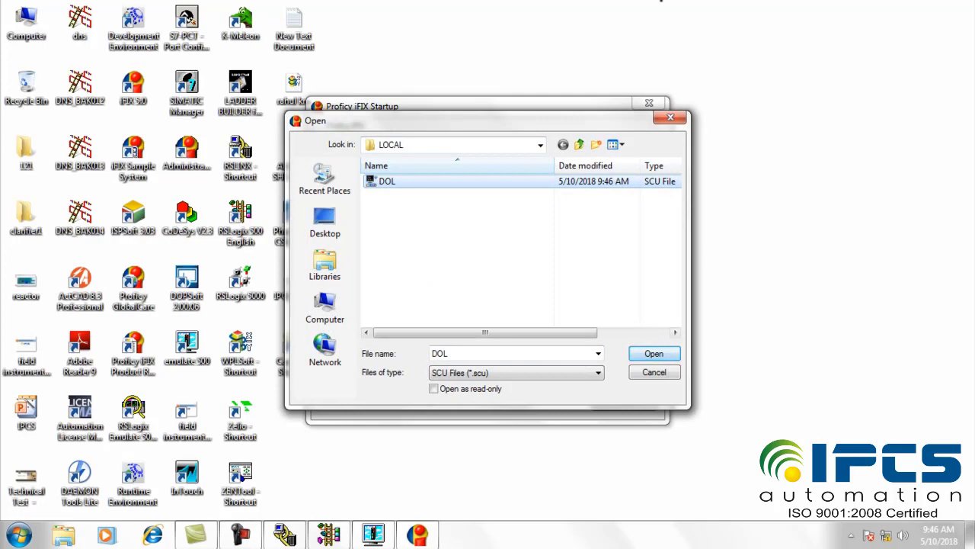
{"action": "left_click", "coordinate": [654, 354]}
{"action": "left_click", "coordinate": [345, 149]}
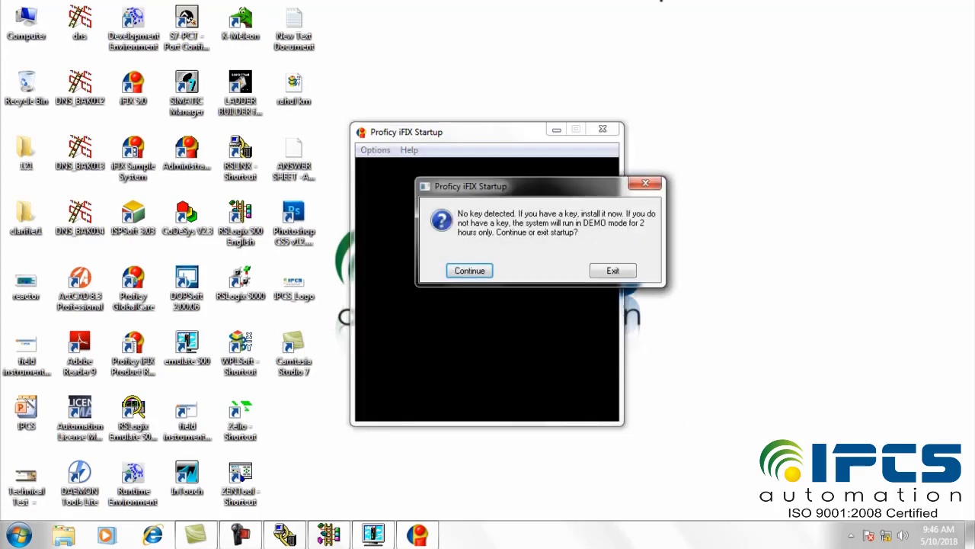
{"action": "key", "text": "Return"}
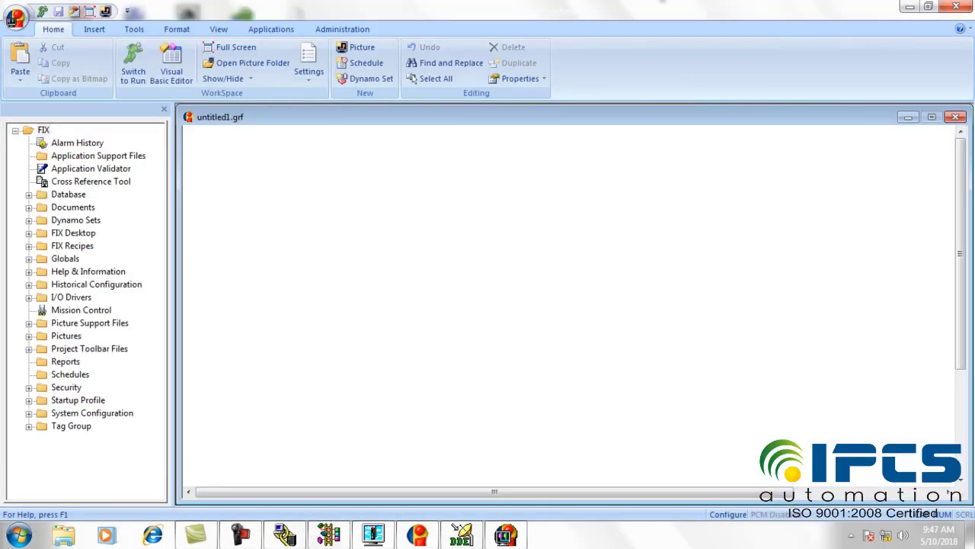
Step: Open the Database Manager from the Database folder of the FIX node
{"action": "left_click", "coordinate": [29, 196]}
{"action": "double_click", "coordinate": [99, 208]}
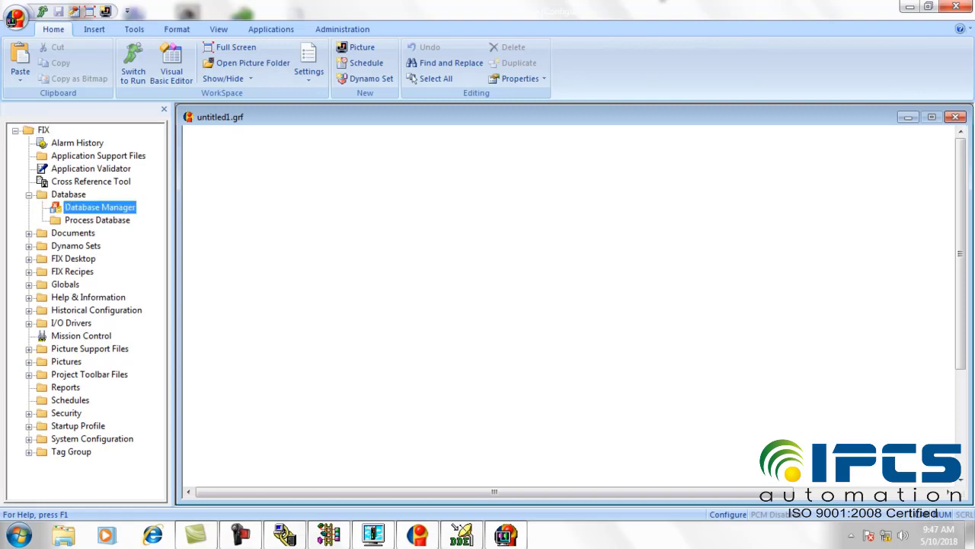
{"action": "key", "text": "Return"}
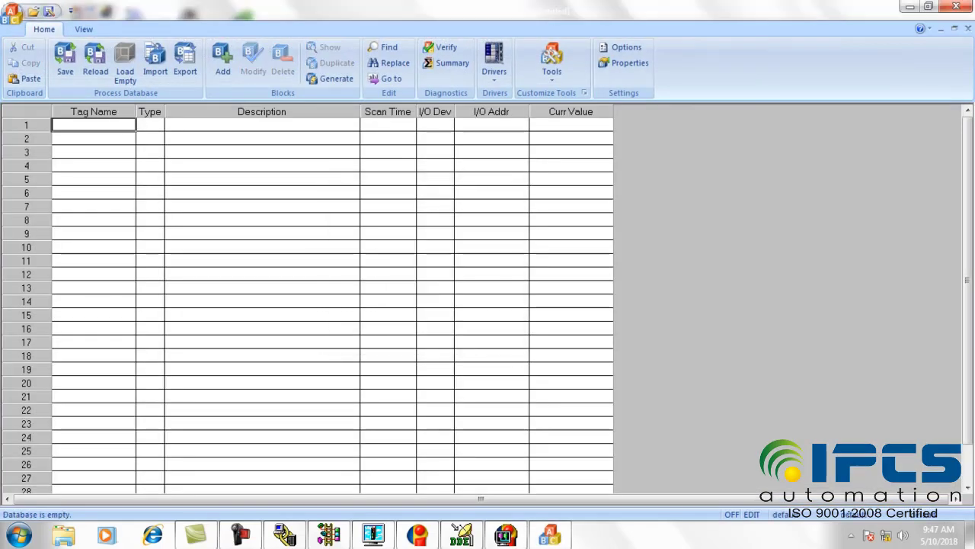
Step: Create a Digital Input block in the first row with tag name D1 and enter rslinx|DOL! as its I/O address
{"action": "double_click", "coordinate": [94, 125]}
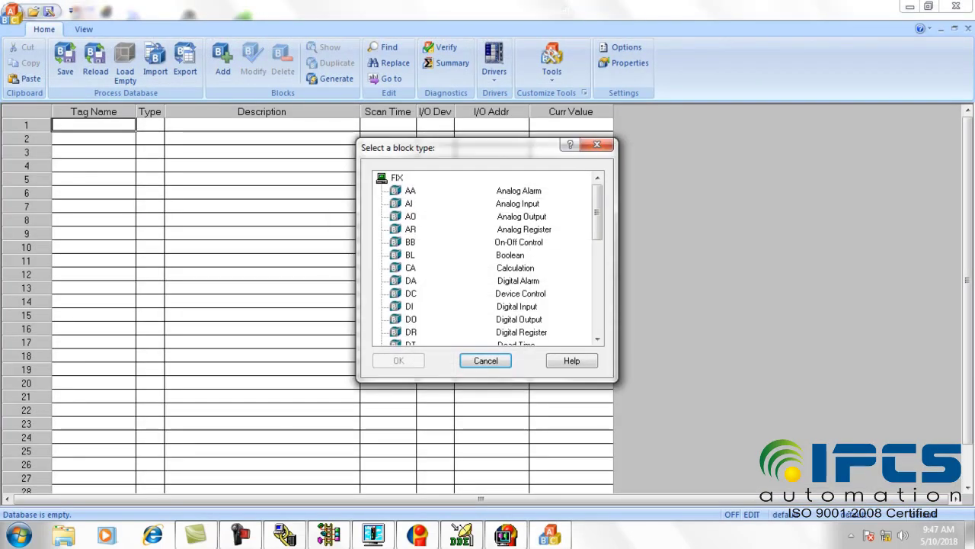
{"action": "left_click", "coordinate": [471, 307]}
{"action": "key", "text": "Return"}
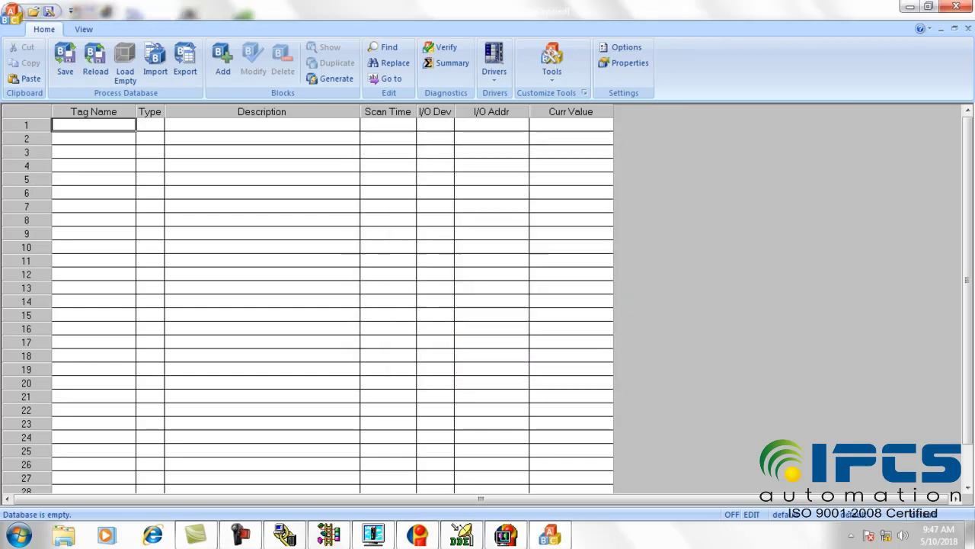
{"action": "type", "text": "D1"}
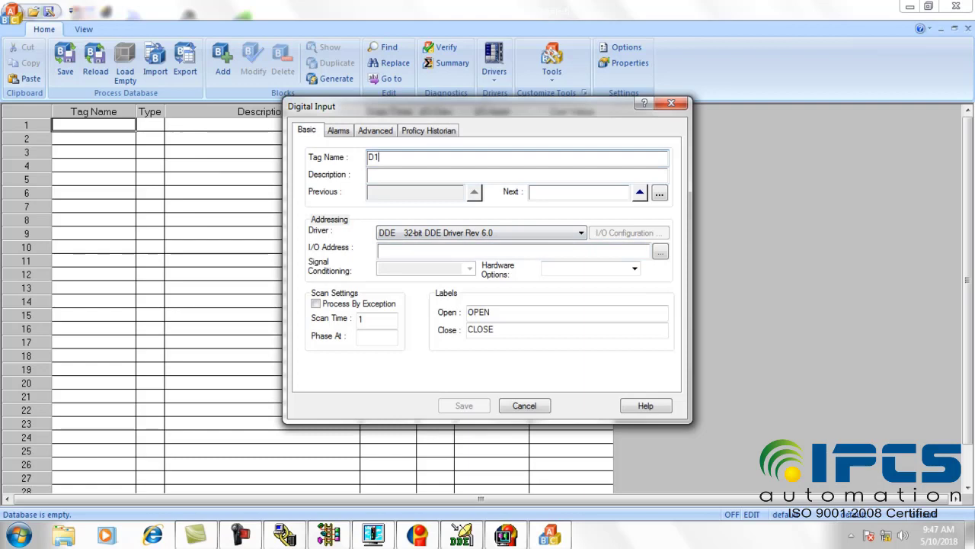
{"action": "left_click", "coordinate": [513, 251]}
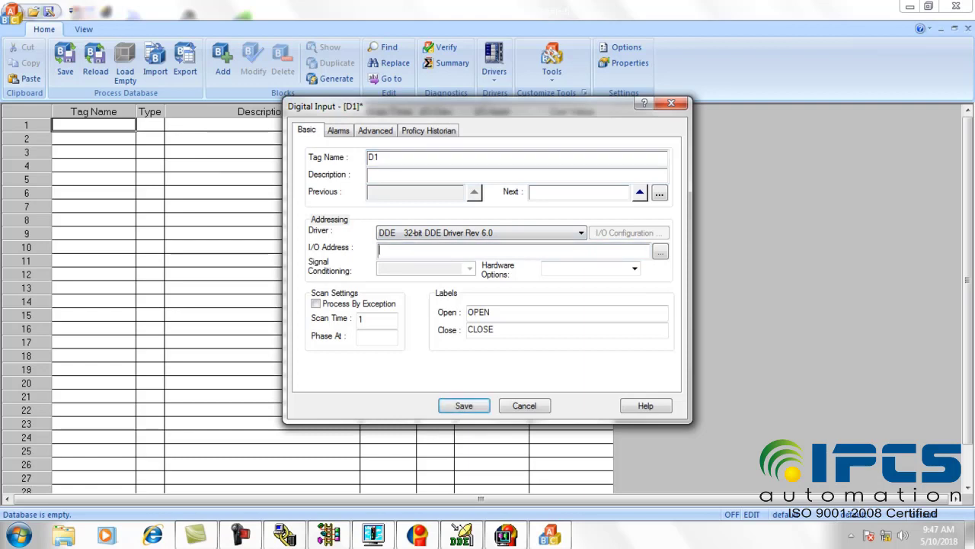
{"action": "type", "text": "rs"}
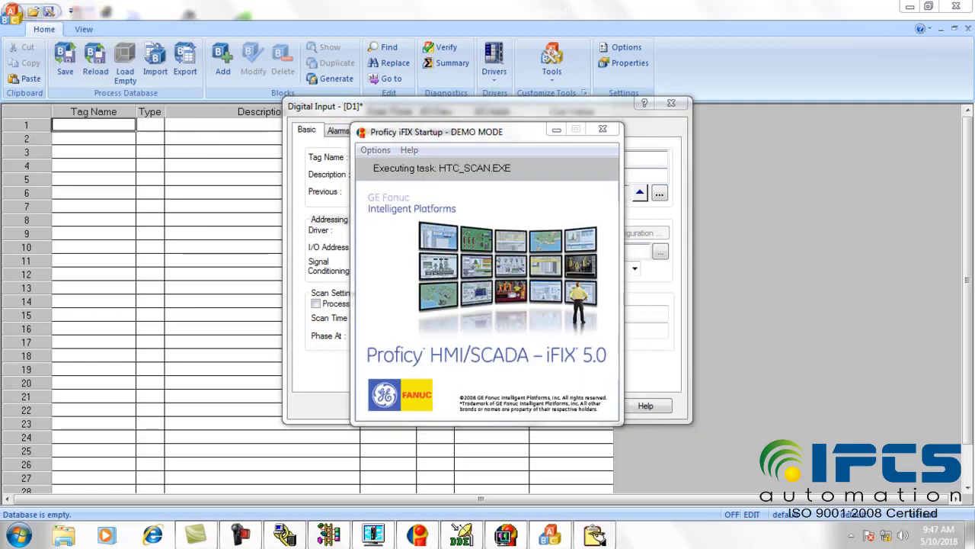
{"action": "type", "text": "slinx"}
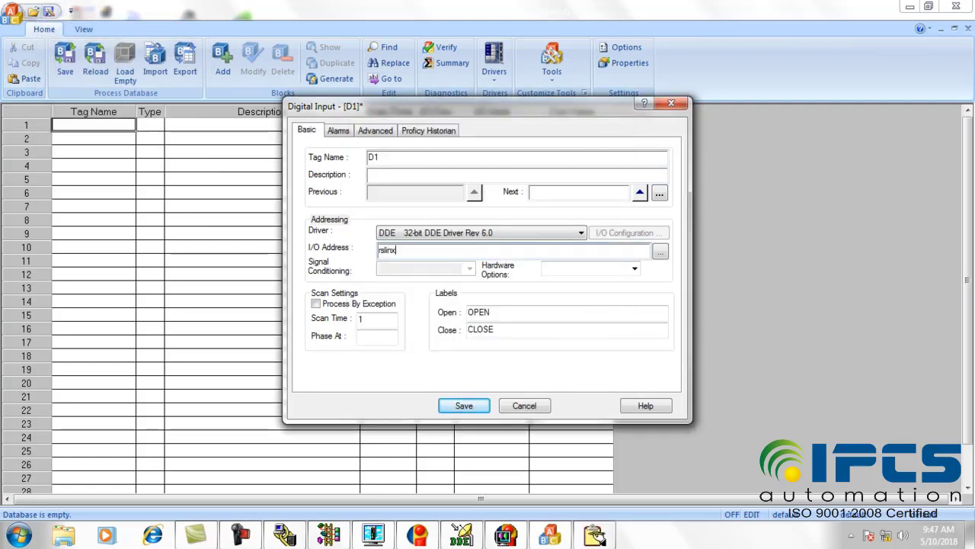
{"action": "type", "text": "|DOL!"}
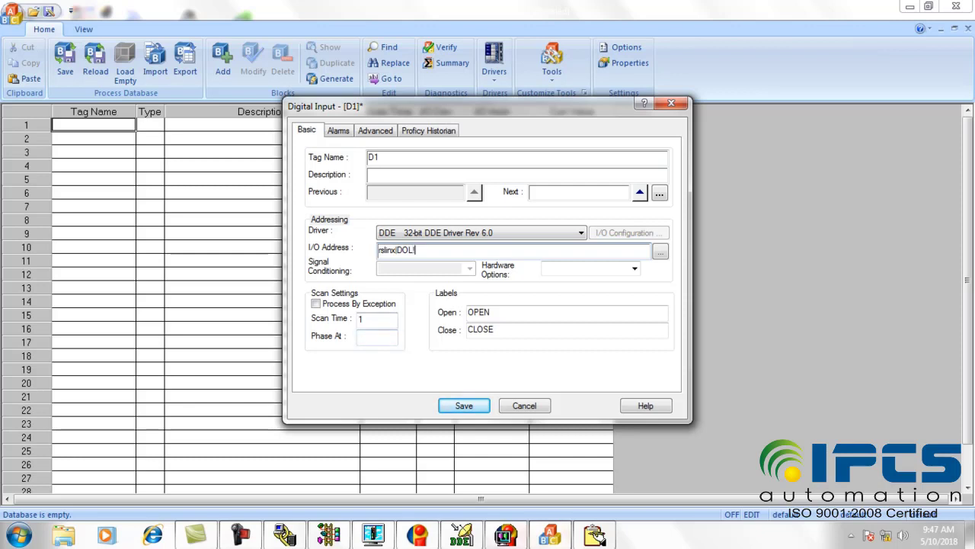
Step: Take the RSLogix 500 program offline, copy the B3:0/0 contact address, and append it to D1's I/O address in Database Manager
{"action": "left_click", "coordinate": [330, 535]}
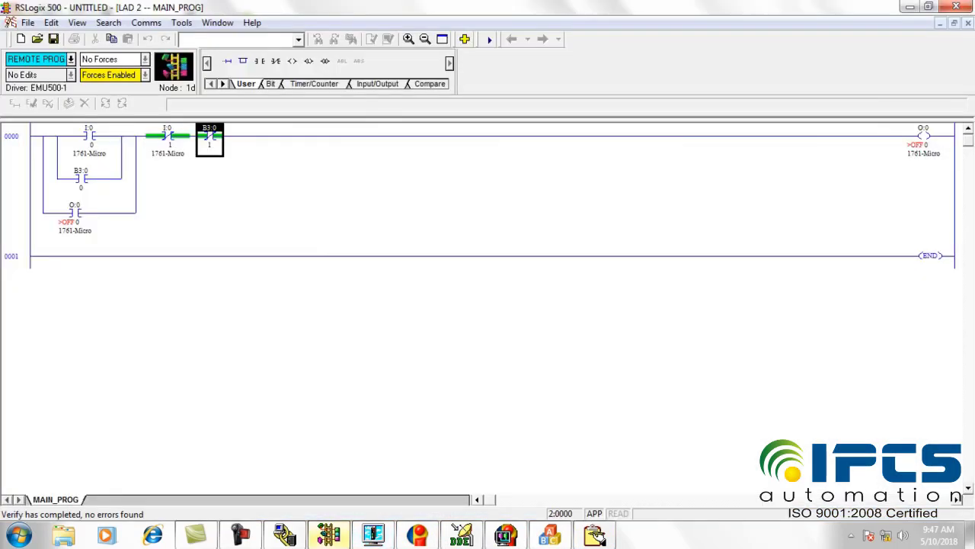
{"action": "left_click", "coordinate": [70, 59]}
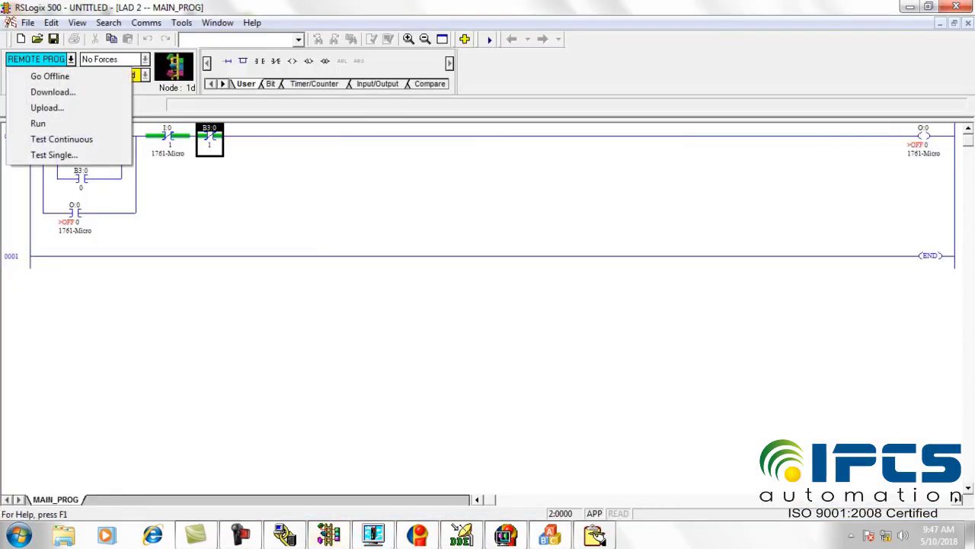
{"action": "left_click", "coordinate": [38, 74]}
{"action": "double_click", "coordinate": [248, 172]}
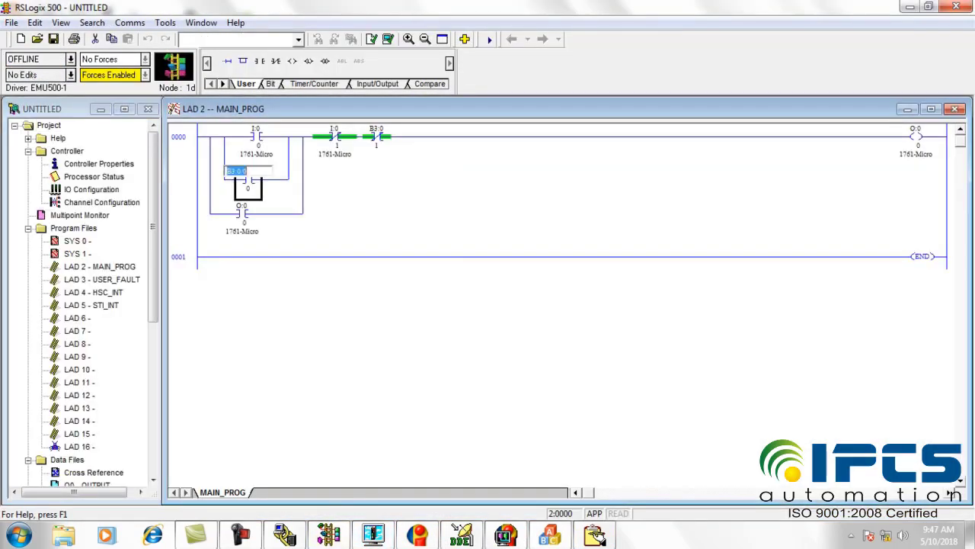
{"action": "key", "text": "ctrl+c"}
{"action": "left_click", "coordinate": [550, 536]}
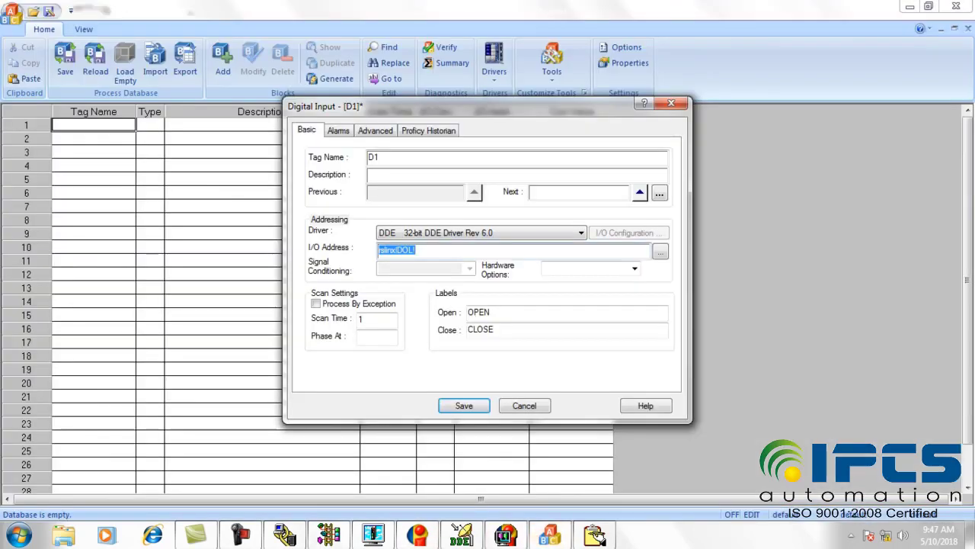
{"action": "left_click", "coordinate": [419, 250]}
{"action": "key", "text": "ctrl+v"}
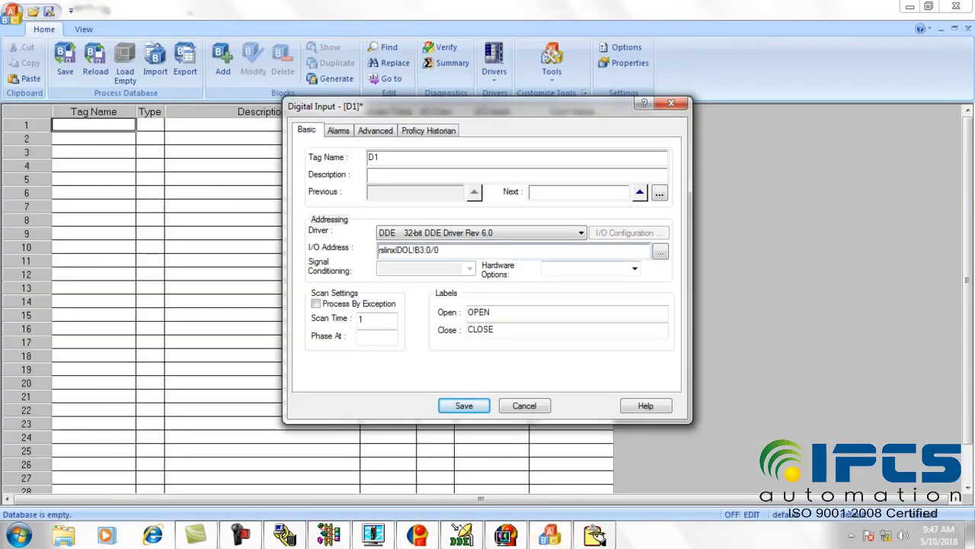
Step: Enable output for the D1 block, copy its full I/O address, and save the block on scan
{"action": "left_click", "coordinate": [375, 130]}
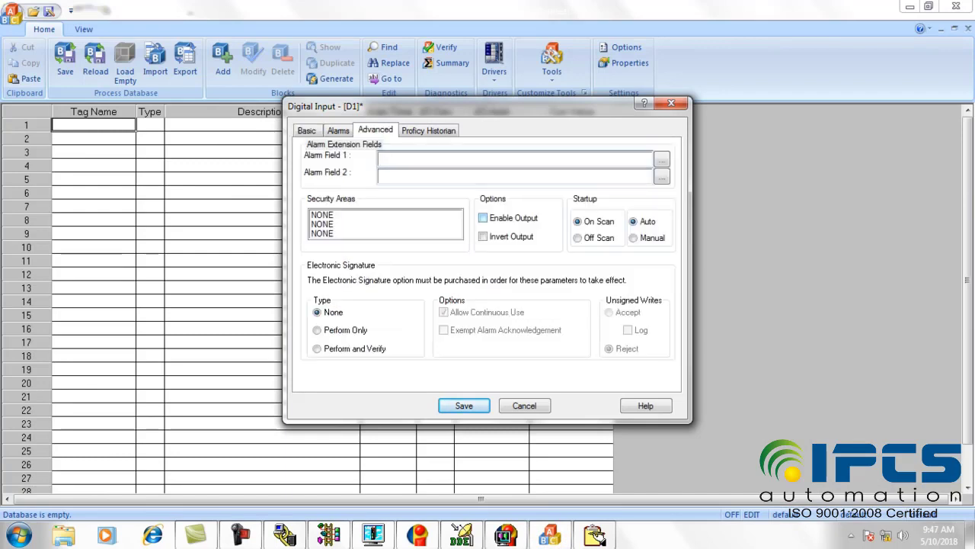
{"action": "left_click", "coordinate": [483, 218]}
{"action": "left_click", "coordinate": [306, 131]}
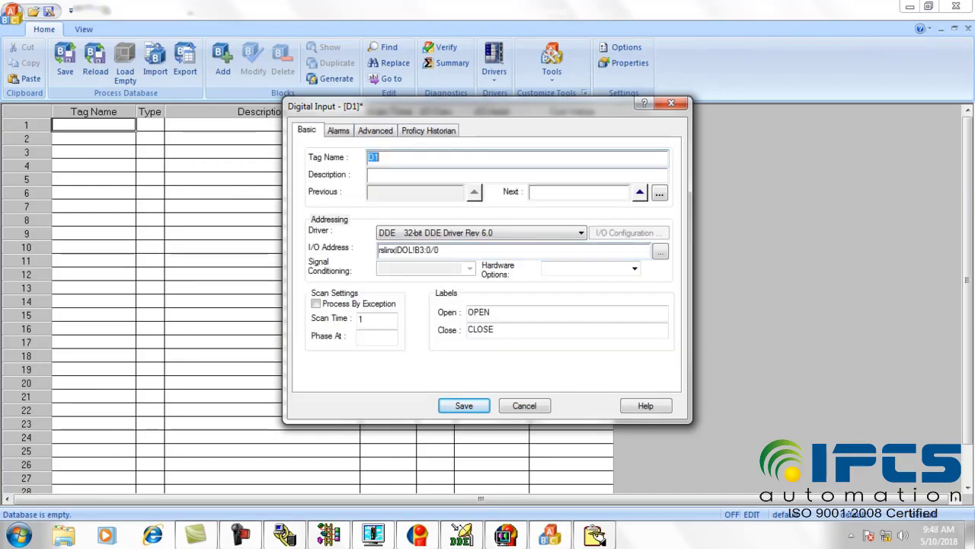
{"action": "double_click", "coordinate": [410, 250]}
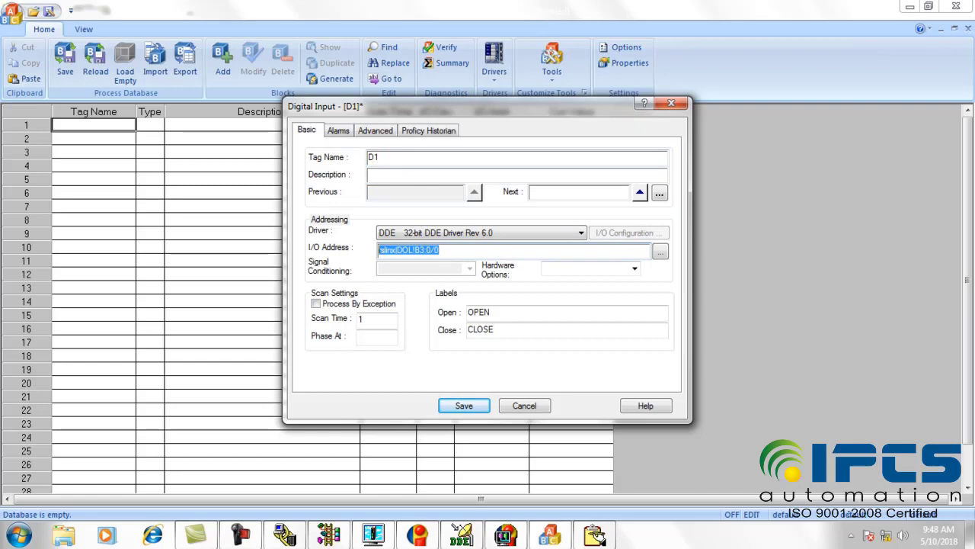
{"action": "left_click", "coordinate": [464, 405]}
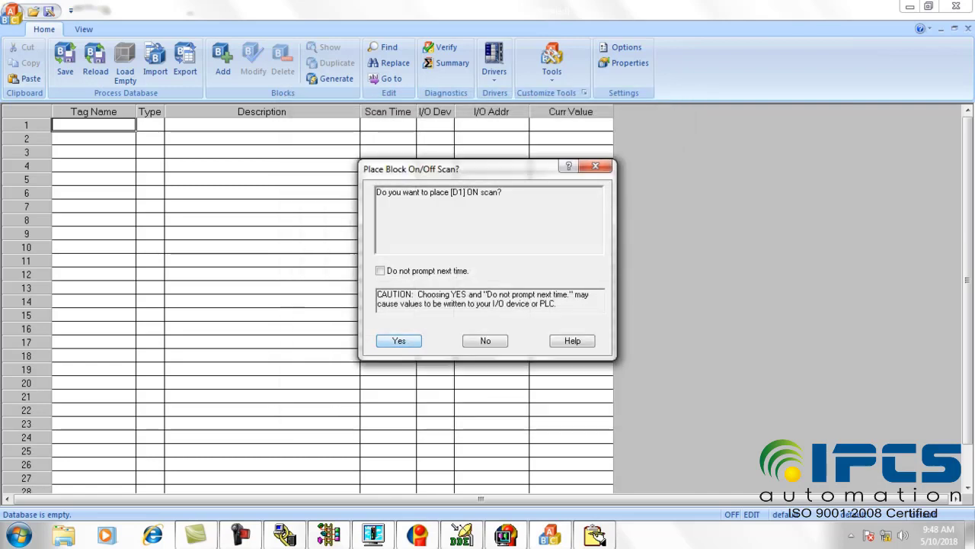
{"action": "left_click", "coordinate": [398, 341]}
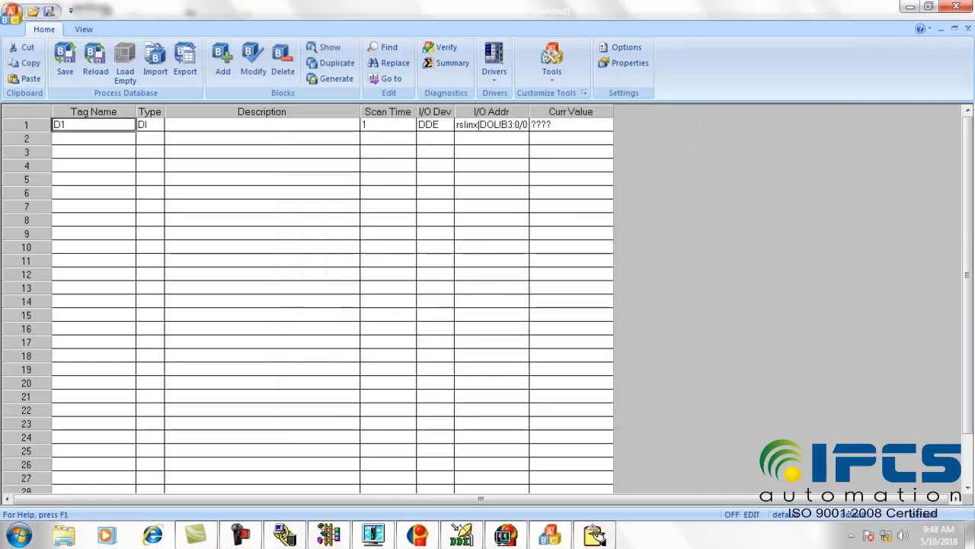
Step: Create a Digital Input block in the second row with tag name D2 and I/O address rslinx|DOL!B3:0/1
{"action": "double_click", "coordinate": [93, 138]}
{"action": "key", "text": "d"}
{"action": "key", "text": "i"}
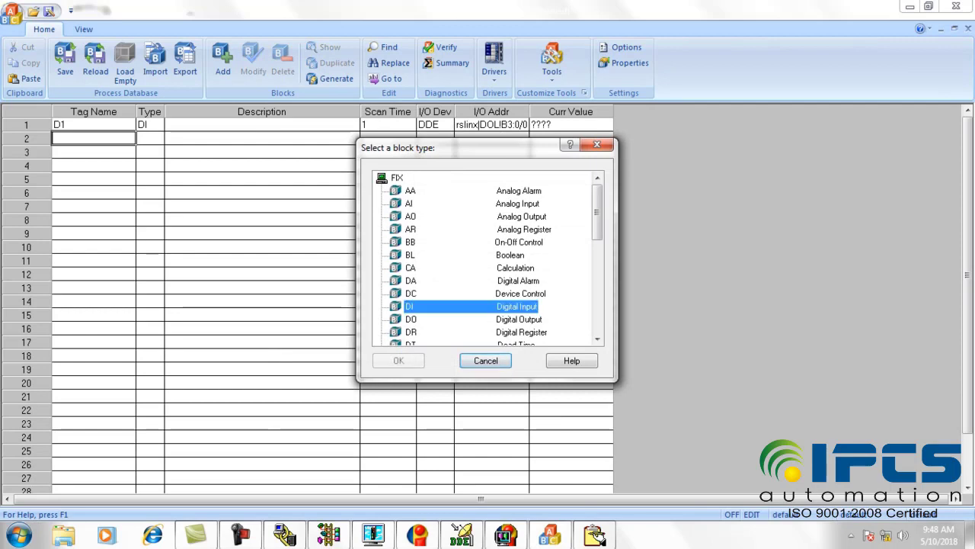
{"action": "key", "text": "Return"}
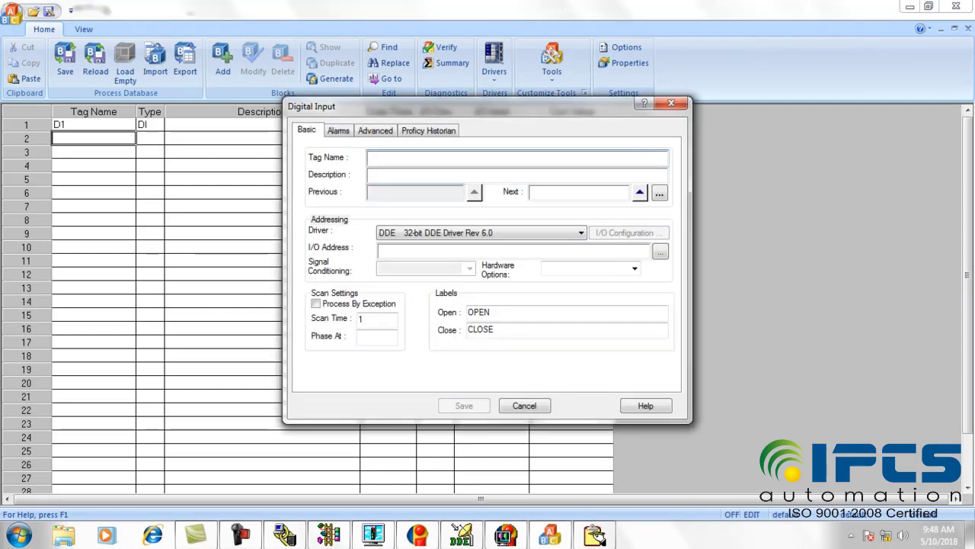
{"action": "type", "text": "D2"}
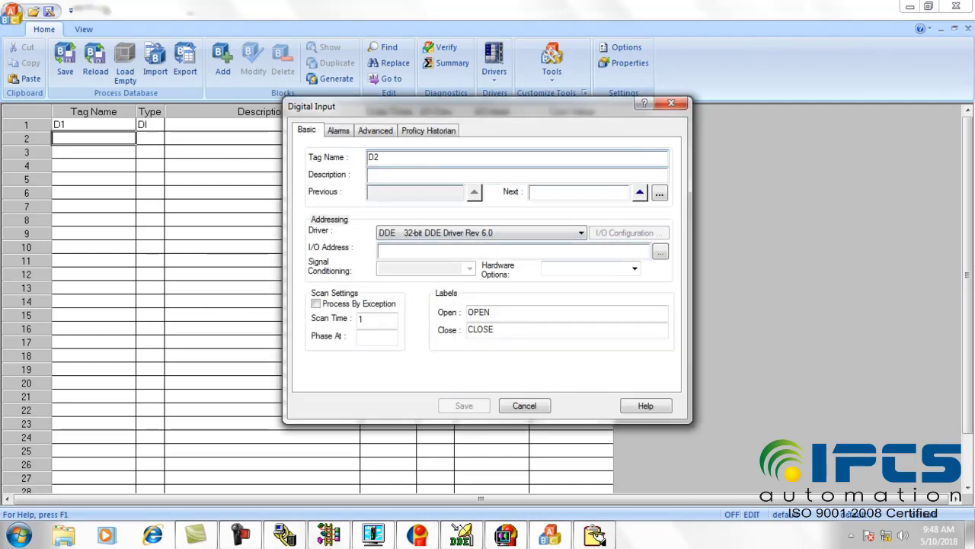
{"action": "left_click", "coordinate": [426, 251]}
{"action": "key", "text": "ctrl+v"}
{"action": "key", "text": "BackSpace"}
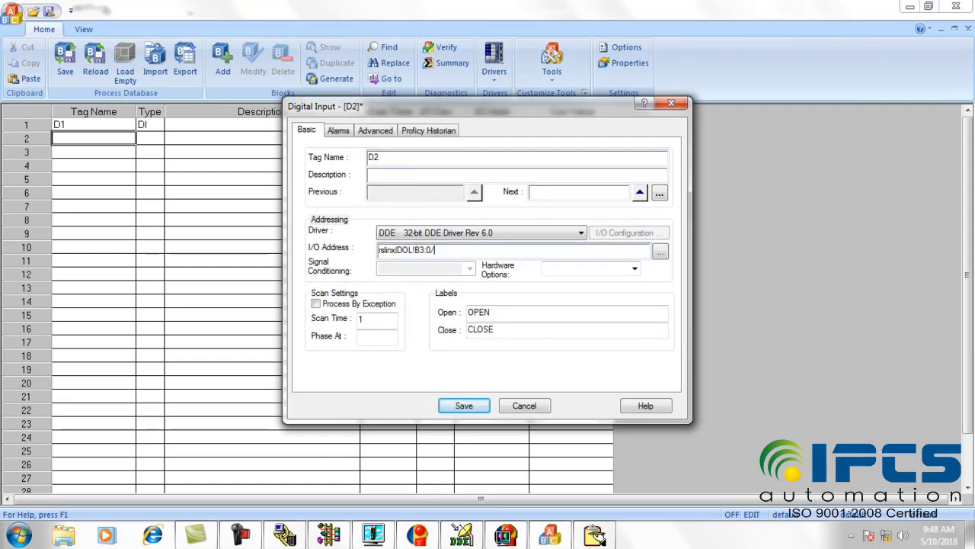
{"action": "type", "text": "1"}
Step: Enable output for the D2 block and save it on scan
{"action": "left_click", "coordinate": [376, 130]}
{"action": "left_click", "coordinate": [483, 218]}
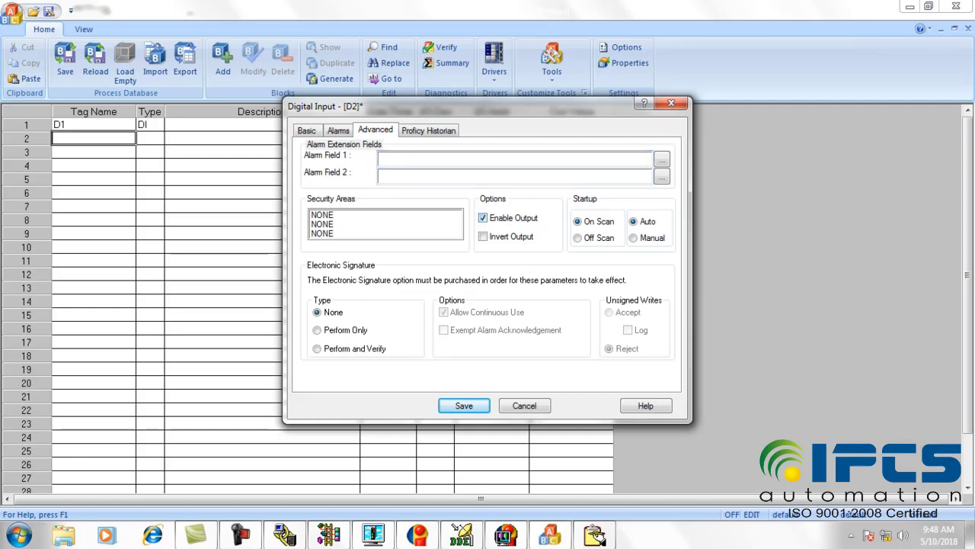
{"action": "left_click", "coordinate": [464, 406]}
{"action": "left_click", "coordinate": [399, 341]}
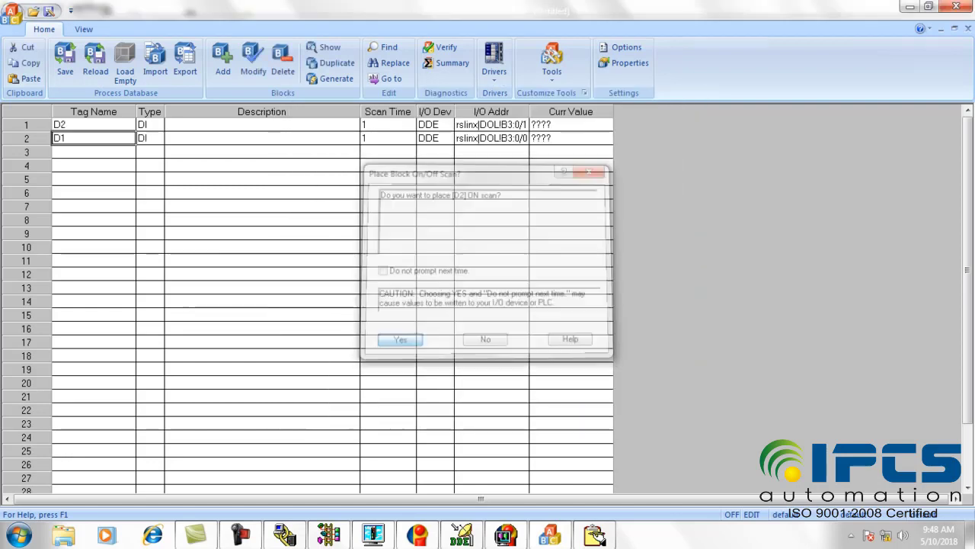
Step: Start a Digital Input block in the third row and enter rslinx|DOL! as its I/O address
{"action": "double_click", "coordinate": [94, 151]}
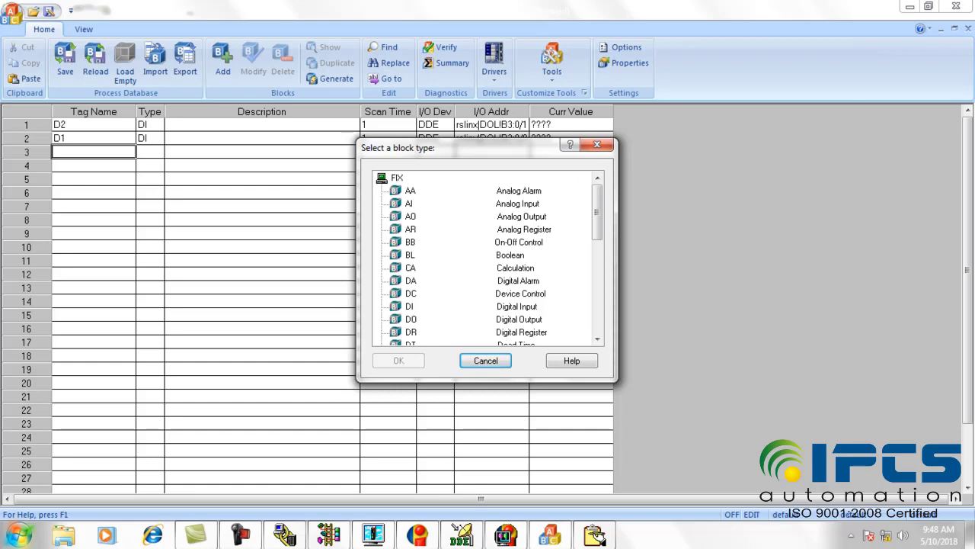
{"action": "left_click", "coordinate": [471, 306]}
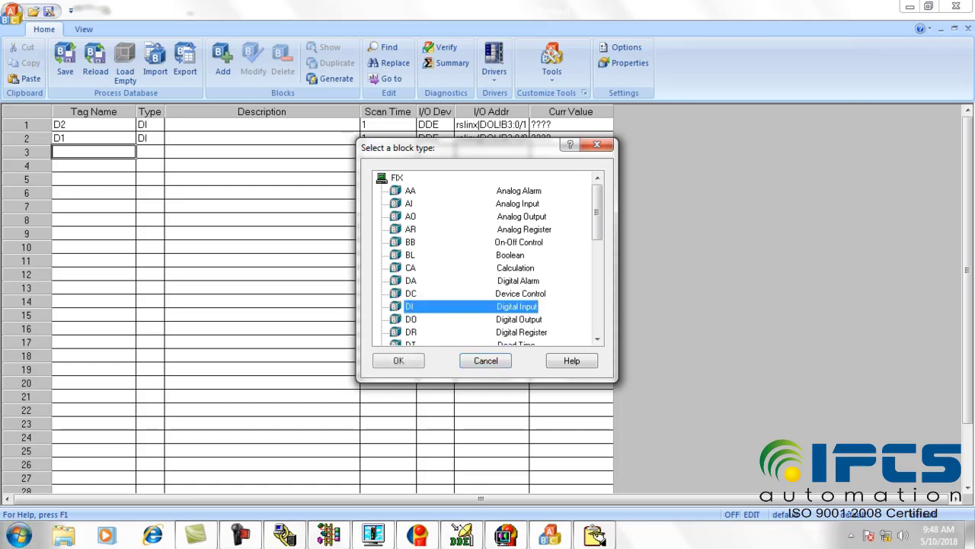
{"action": "left_click", "coordinate": [398, 361]}
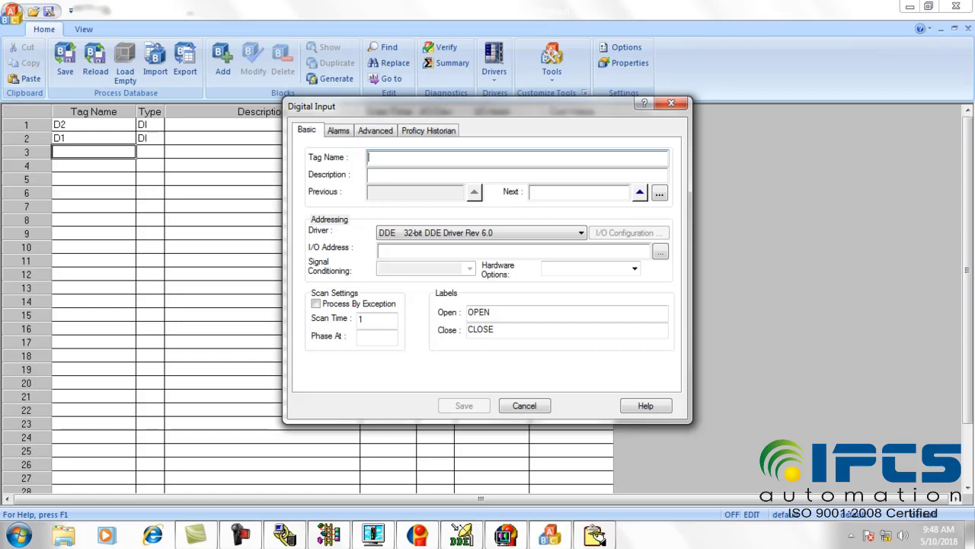
{"action": "left_click", "coordinate": [513, 251]}
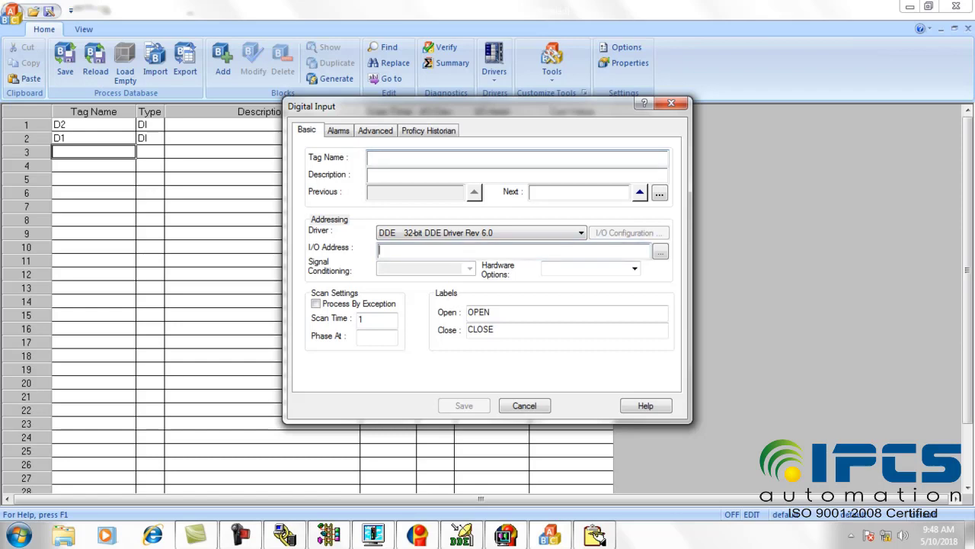
{"action": "key", "text": "ctrl+v"}
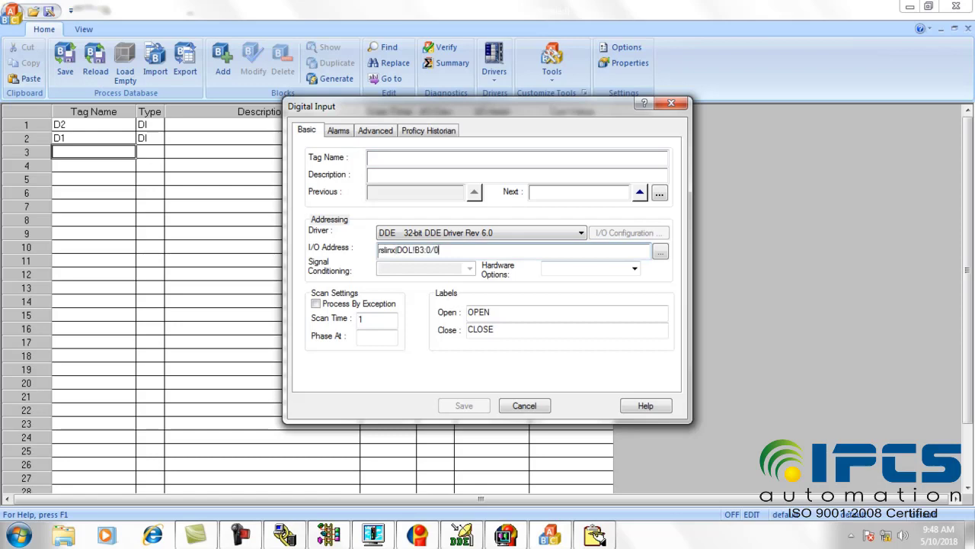
{"action": "key", "text": "BackSpace"}
{"action": "key", "text": "BackSpace"}
{"action": "key", "text": "BackSpace"}
{"action": "key", "text": "BackSpace"}
{"action": "key", "text": "BackSpace"}
{"action": "key", "text": "BackSpace"}
{"action": "key", "text": "BackSpace"}
{"action": "type", "text": "!"}
Step: Copy the O:0/0 output coil address from RSLogix 500 and append it to the new block's I/O address in Database Manager
{"action": "left_click", "coordinate": [329, 534]}
{"action": "key", "text": "Return"}
{"action": "left_click", "coordinate": [377, 139]}
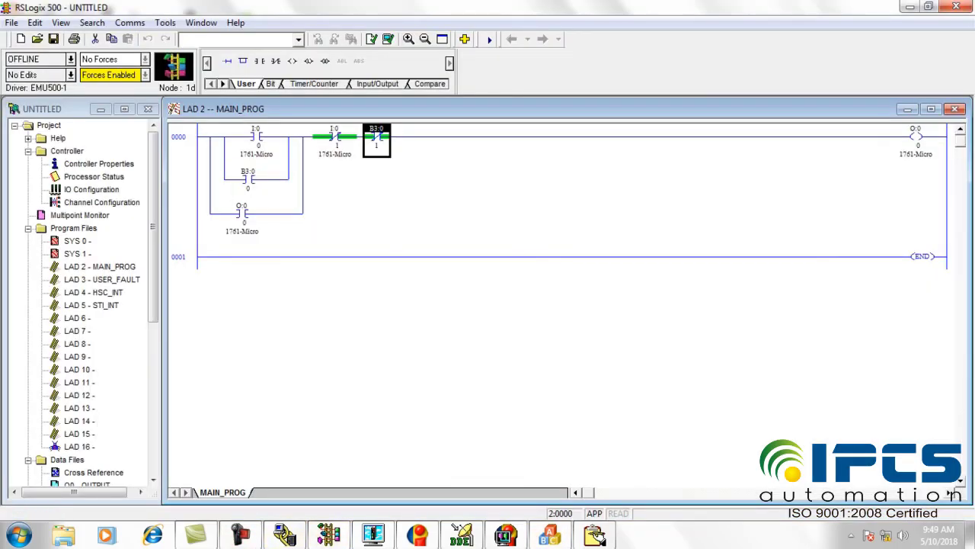
{"action": "double_click", "coordinate": [916, 129]}
{"action": "key", "text": "ctrl+c"}
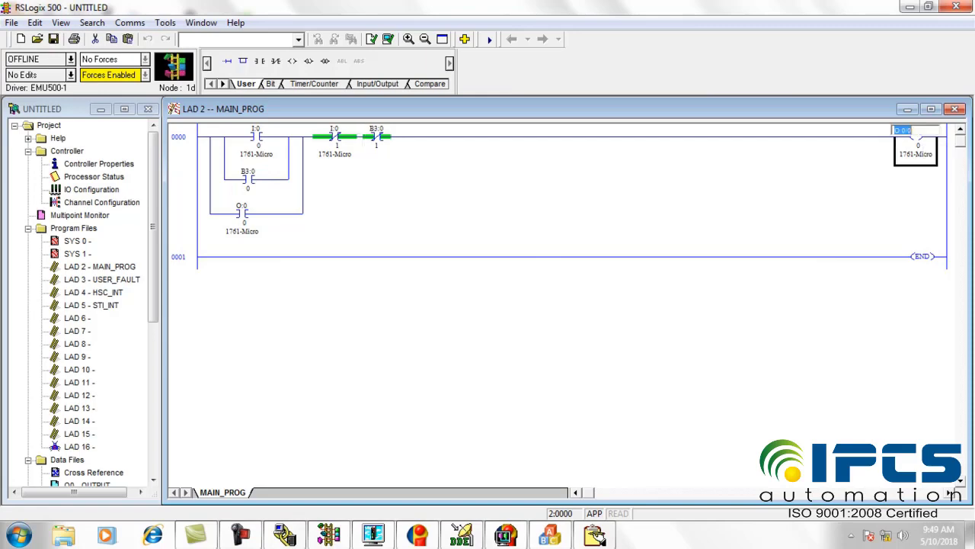
{"action": "key", "text": "Return"}
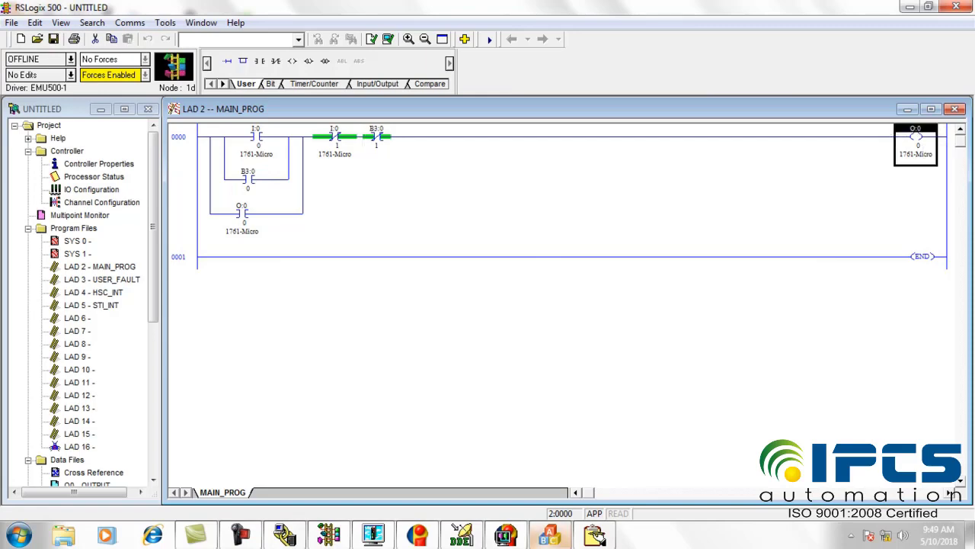
{"action": "left_click", "coordinate": [550, 535]}
{"action": "left_click", "coordinate": [442, 250]}
{"action": "key", "text": "ctrl+v"}
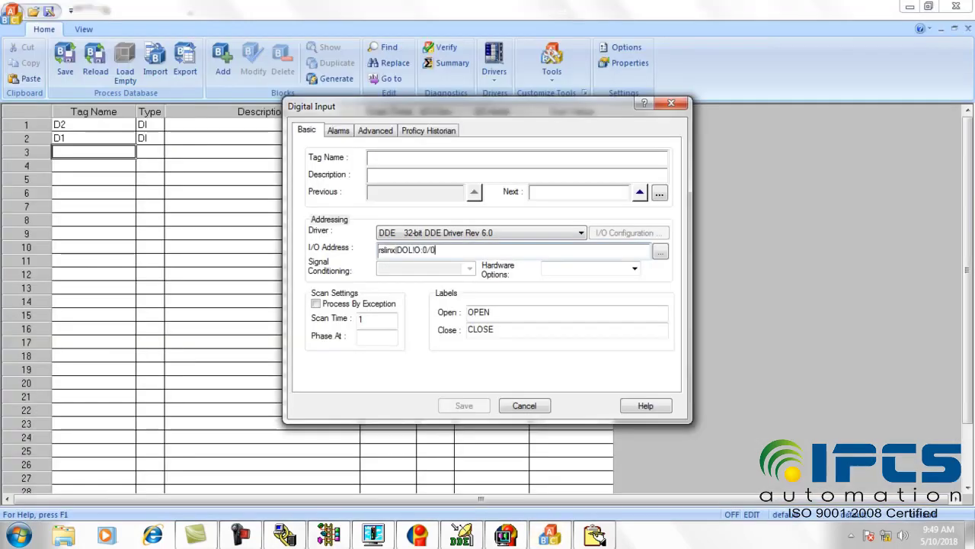
Step: Enable output for the new block, name its tag O1, and save it on scan
{"action": "left_click", "coordinate": [375, 130]}
{"action": "left_click", "coordinate": [483, 218]}
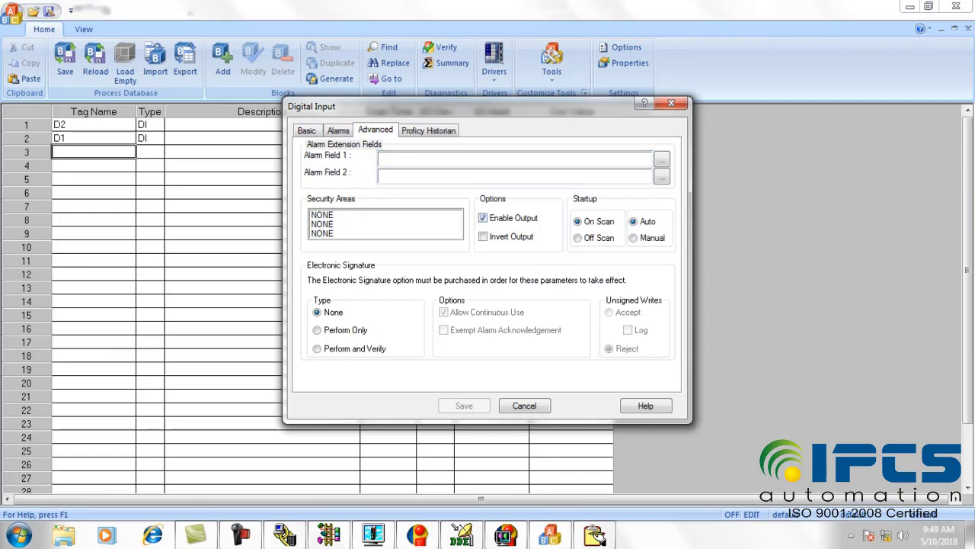
{"action": "left_click", "coordinate": [307, 130]}
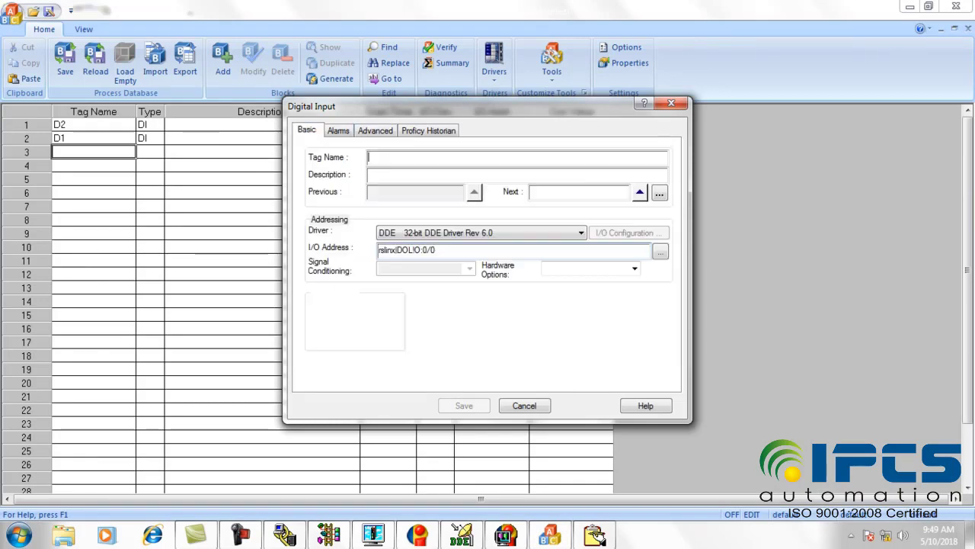
{"action": "type", "text": "O1"}
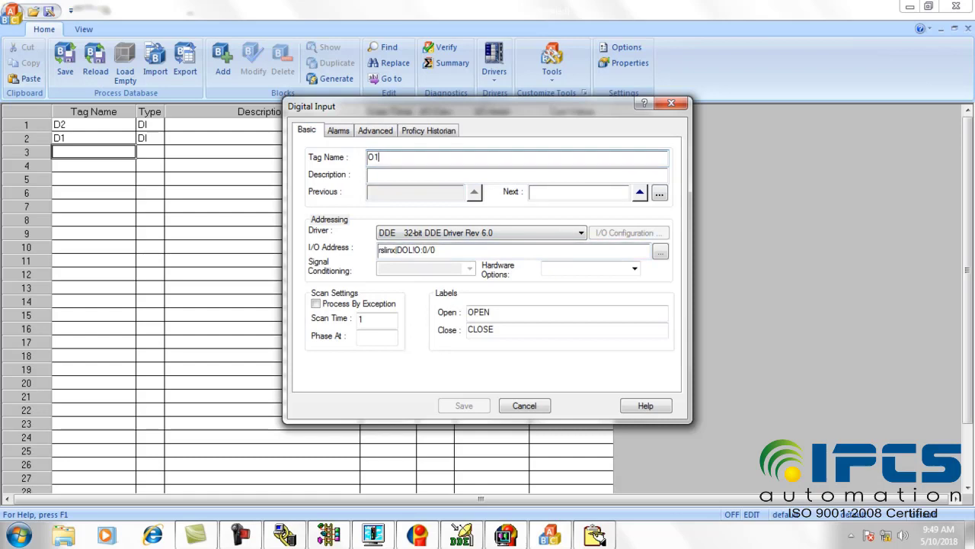
{"action": "key", "text": "ctrl+Tab"}
{"action": "key", "text": "ctrl+Tab"}
{"action": "key", "text": "ctrl+shift+Tab"}
{"action": "key", "text": "ctrl+shift+Tab"}
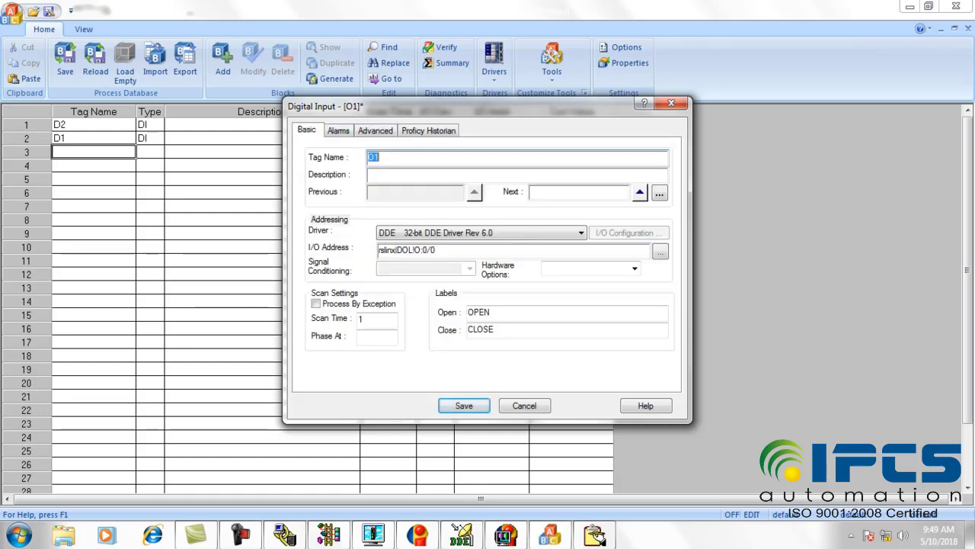
{"action": "left_click", "coordinate": [436, 250]}
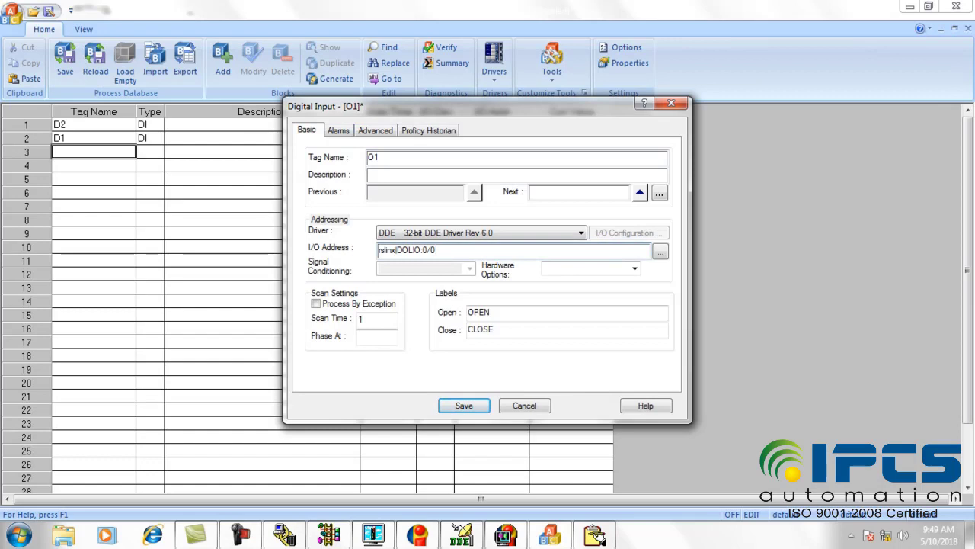
{"action": "key", "text": "Return"}
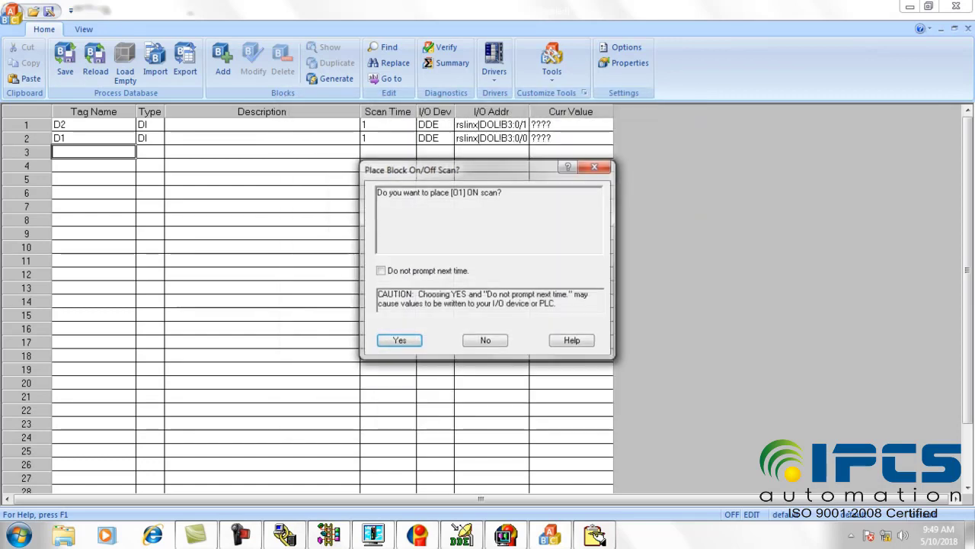
{"action": "key", "text": "Return"}
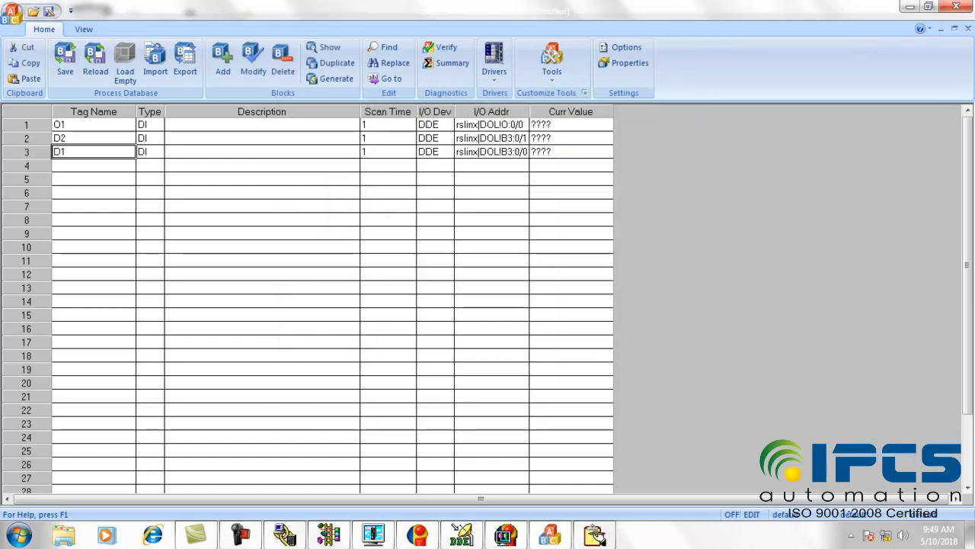
Step: Save the process database and return to the iFIX WorkSpace picture untitled1
{"action": "key", "text": "ctrl+s"}
{"action": "left_click", "coordinate": [910, 6]}
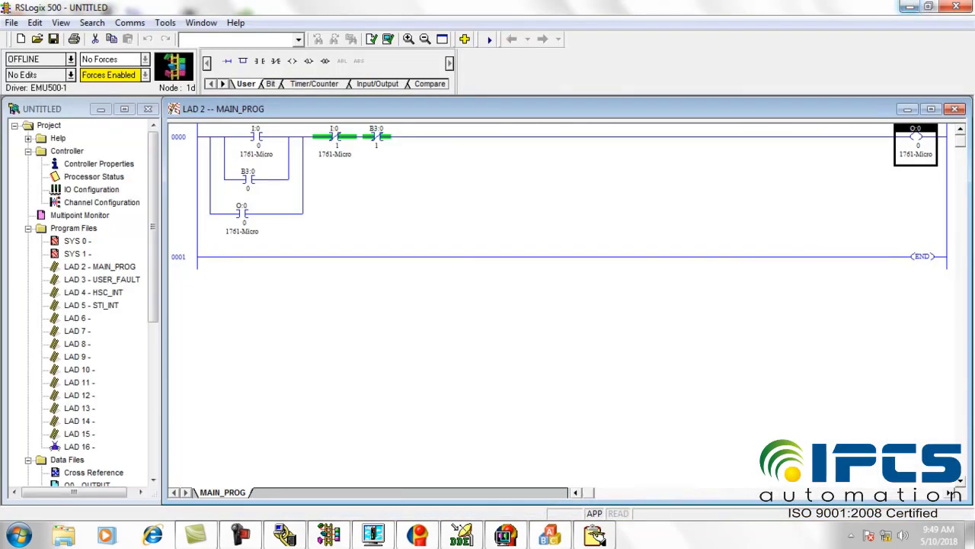
{"action": "left_click", "coordinate": [910, 6]}
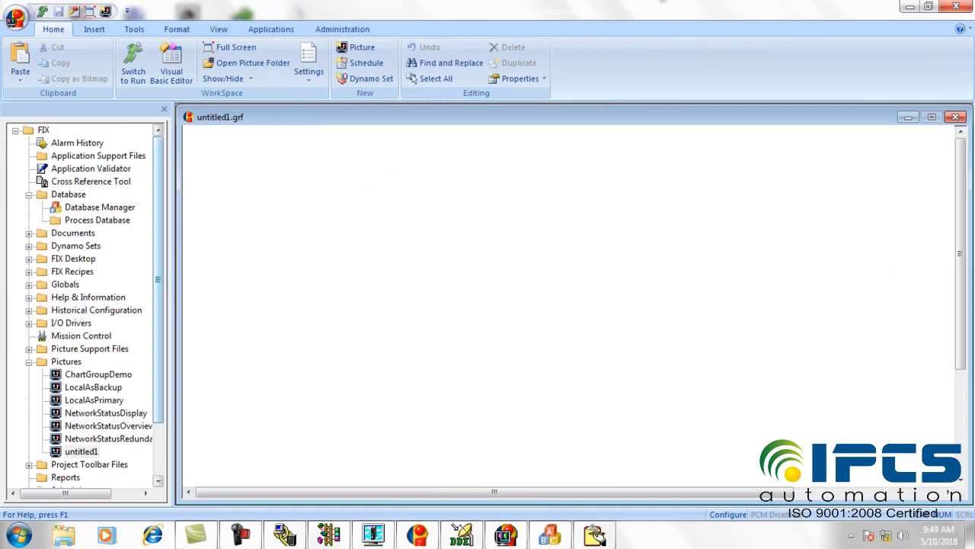
Step: Open the Toolbox from the Toolbars folder of Project Toolbar Files
{"action": "scroll", "coordinate": [84, 305], "scroll_direction": "down", "scroll_amount": 2}
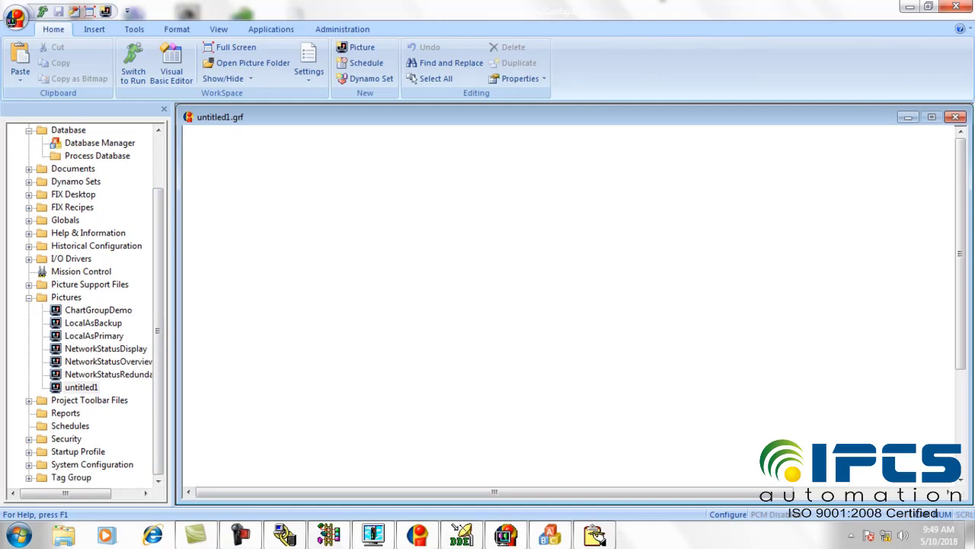
{"action": "left_click", "coordinate": [29, 400]}
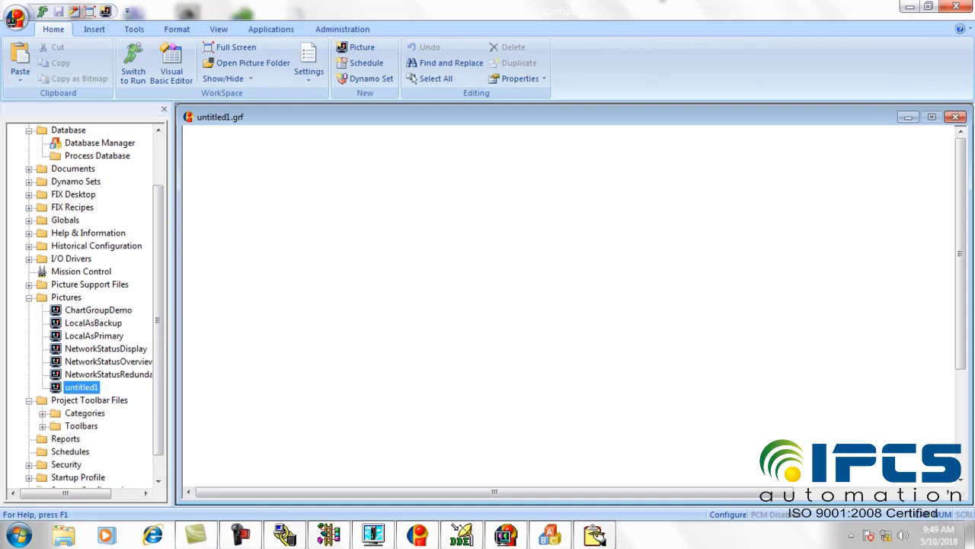
{"action": "left_click", "coordinate": [42, 426]}
{"action": "double_click", "coordinate": [94, 425]}
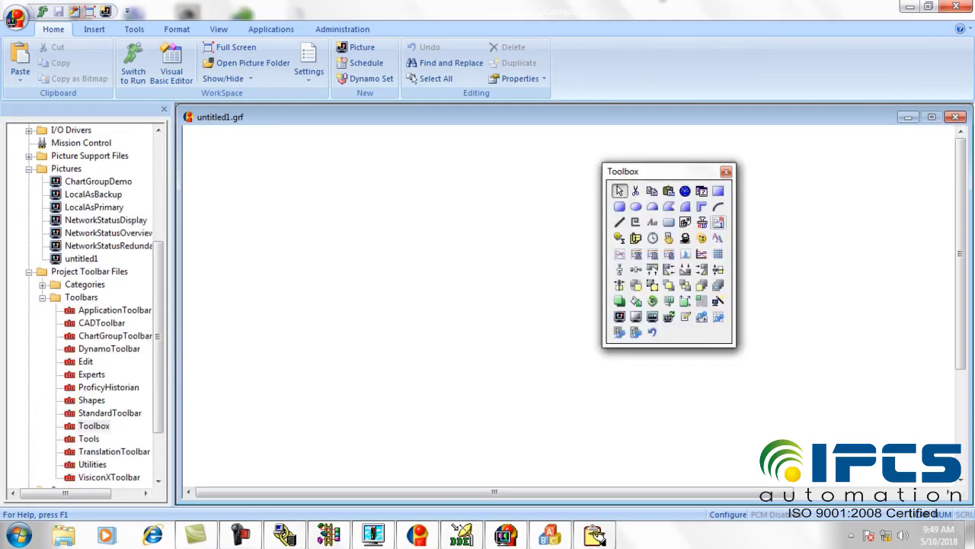
Step: Draw a circle in the upper-left part of the untitled1 picture and place a copy of it directly below
{"action": "left_click", "coordinate": [637, 207]}
{"action": "left_click_drag", "start_coordinate": [335, 203], "coordinate": [251, 265]}
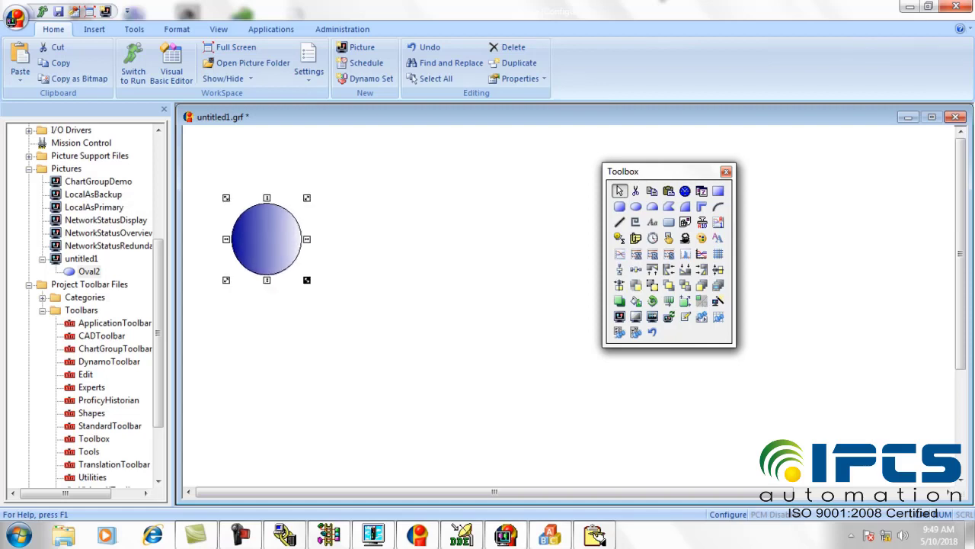
{"action": "left_click", "coordinate": [255, 328]}
{"action": "key", "text": "ctrl+v"}
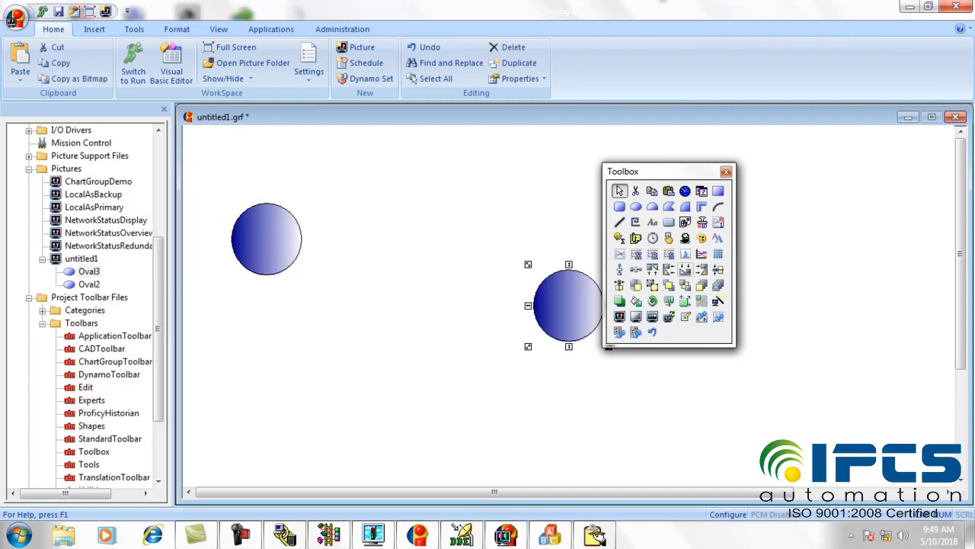
{"action": "left_click_drag", "start_coordinate": [568, 305], "coordinate": [271, 356]}
{"action": "left_click_drag", "start_coordinate": [260, 355], "coordinate": [270, 355]}
{"action": "left_click", "coordinate": [332, 381]}
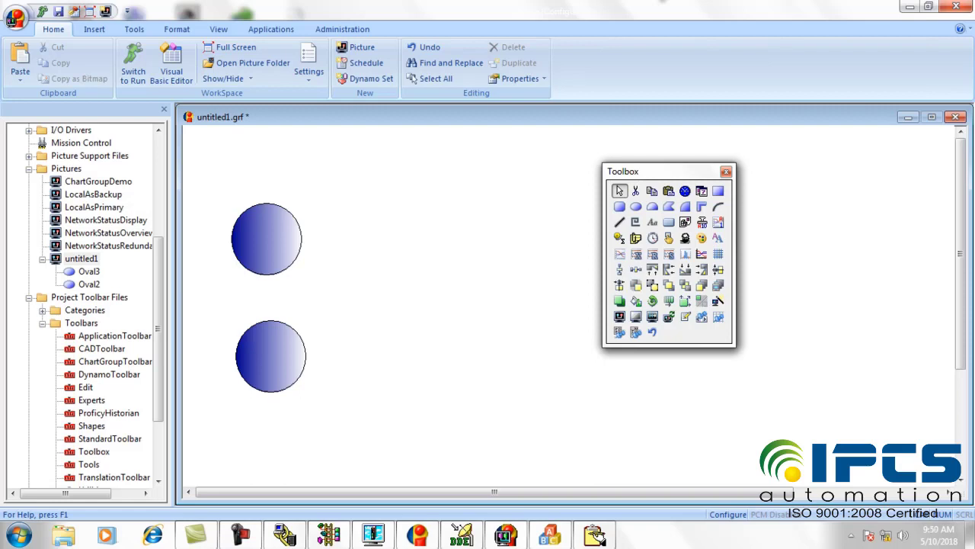
Step: Draw a rounded rectangle beside the two circles, midway between them in height
{"action": "left_click", "coordinate": [620, 207]}
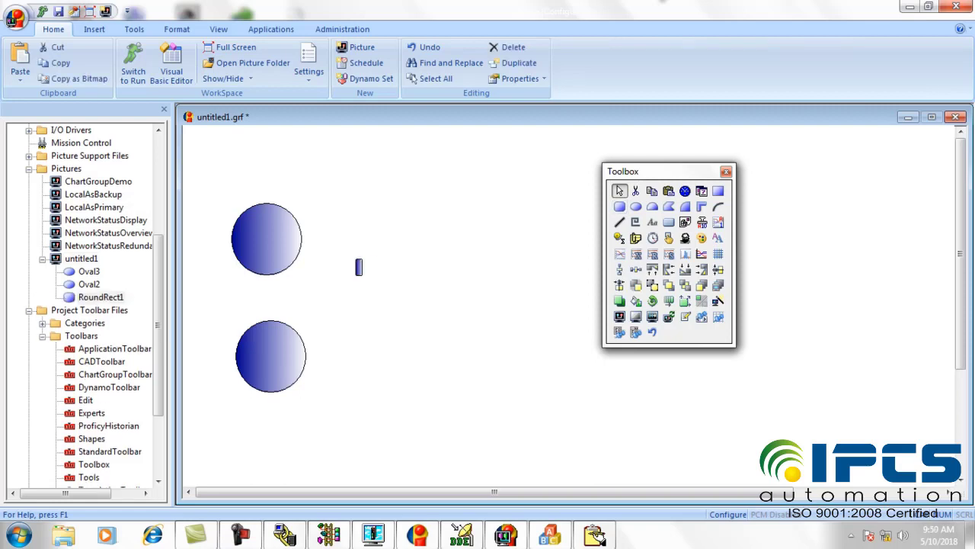
{"action": "mouse_move", "coordinate": [363, 274]}
{"action": "left_mouse_down"}
{"action": "mouse_move", "coordinate": [444, 353]}
{"action": "mouse_move", "coordinate": [446, 337]}
{"action": "mouse_move", "coordinate": [430, 344]}
{"action": "left_mouse_up"}
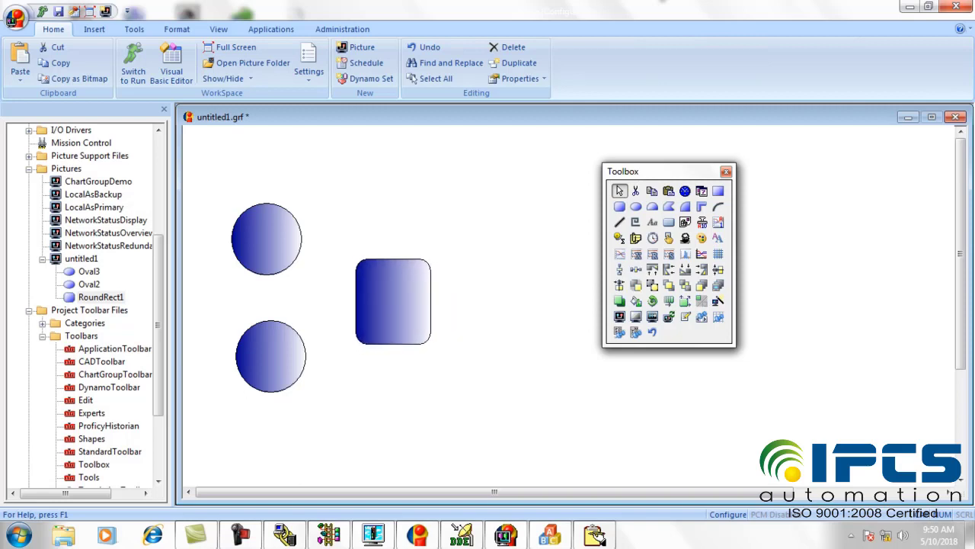
{"action": "left_click", "coordinate": [499, 277]}
Step: Animate the upper circle's foreground colour from Fix32.FIX.D1.F_CV using an Exact Match colour threshold
{"action": "double_click", "coordinate": [267, 239]}
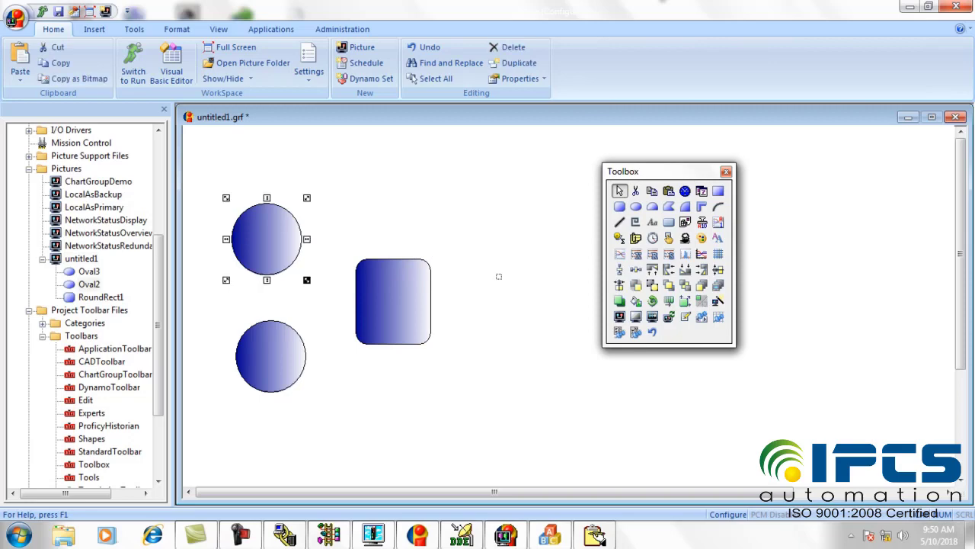
{"action": "left_click", "coordinate": [393, 236]}
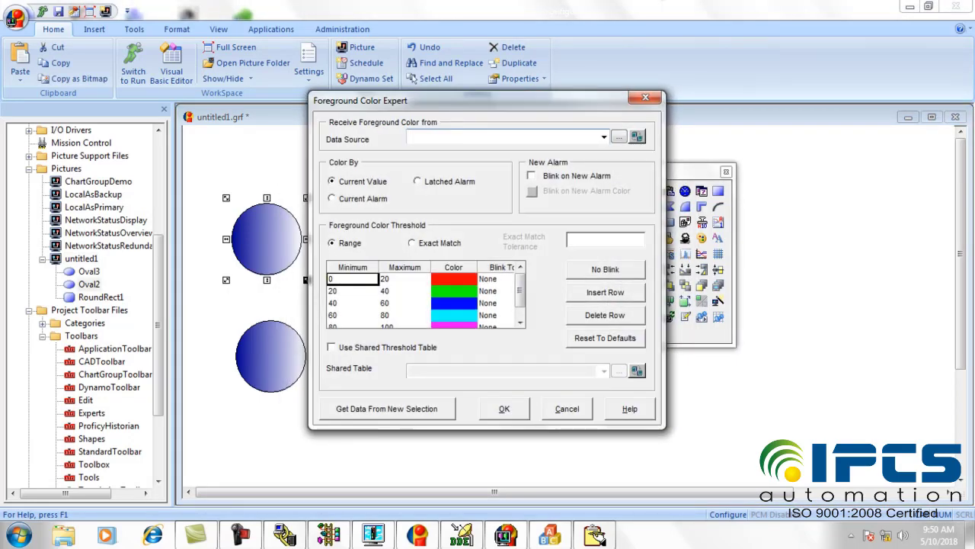
{"action": "left_click", "coordinate": [618, 137]}
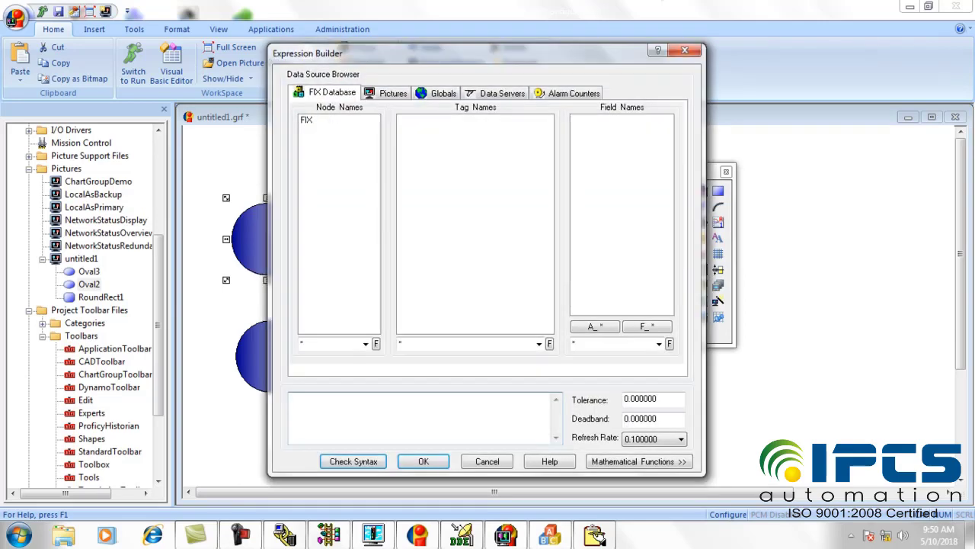
{"action": "left_click", "coordinate": [311, 121]}
{"action": "left_click", "coordinate": [405, 120]}
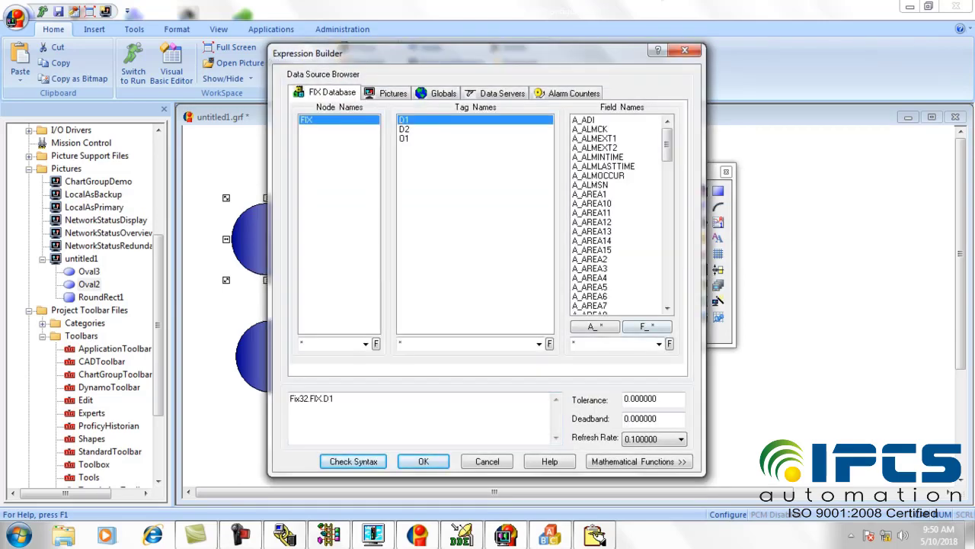
{"action": "left_click", "coordinate": [646, 326]}
{"action": "left_click", "coordinate": [594, 148]}
{"action": "left_click", "coordinate": [423, 461]}
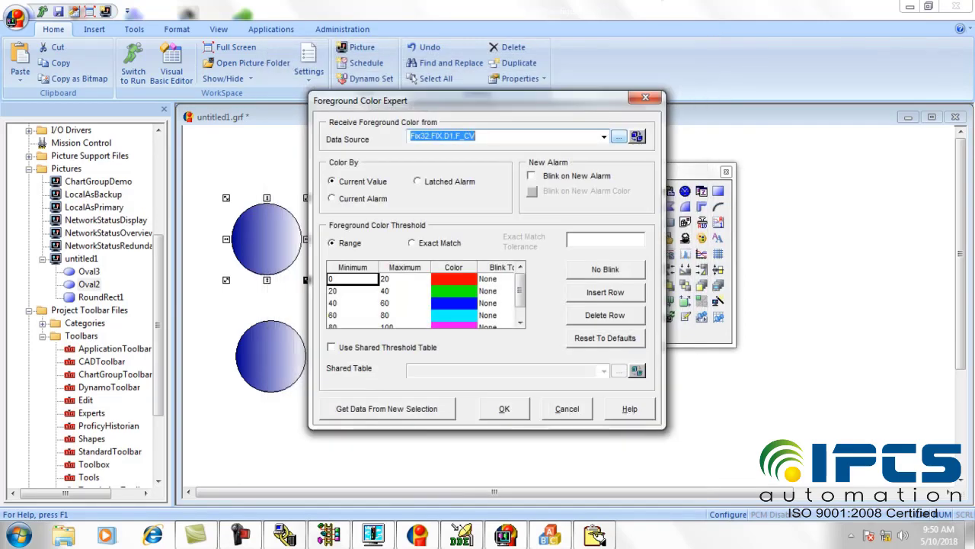
{"action": "left_click", "coordinate": [413, 242]}
{"action": "left_click", "coordinate": [503, 408]}
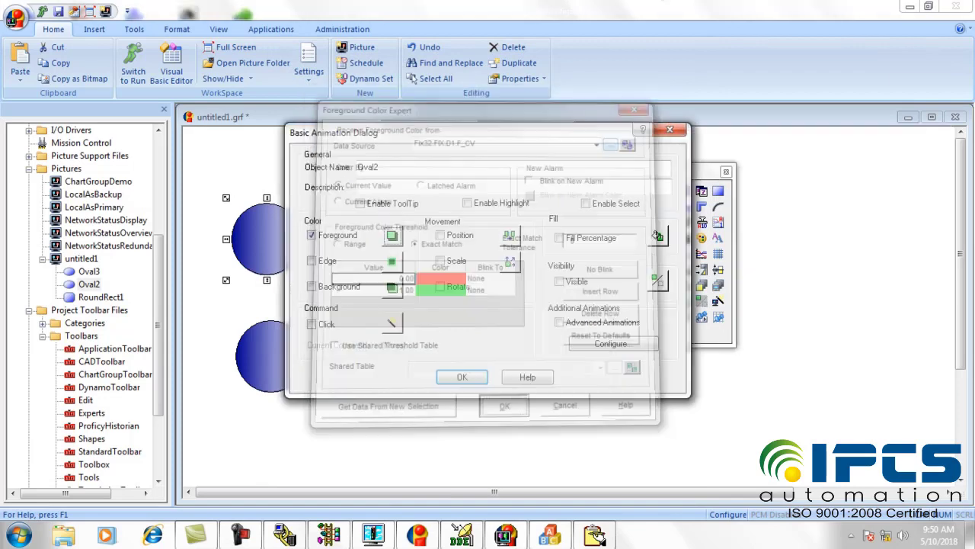
{"action": "left_click", "coordinate": [461, 376]}
Step: Animate the lower circle's foreground colour from Fix32.FIX.D2.F_CV using an Exact Match colour threshold
{"action": "double_click", "coordinate": [305, 385]}
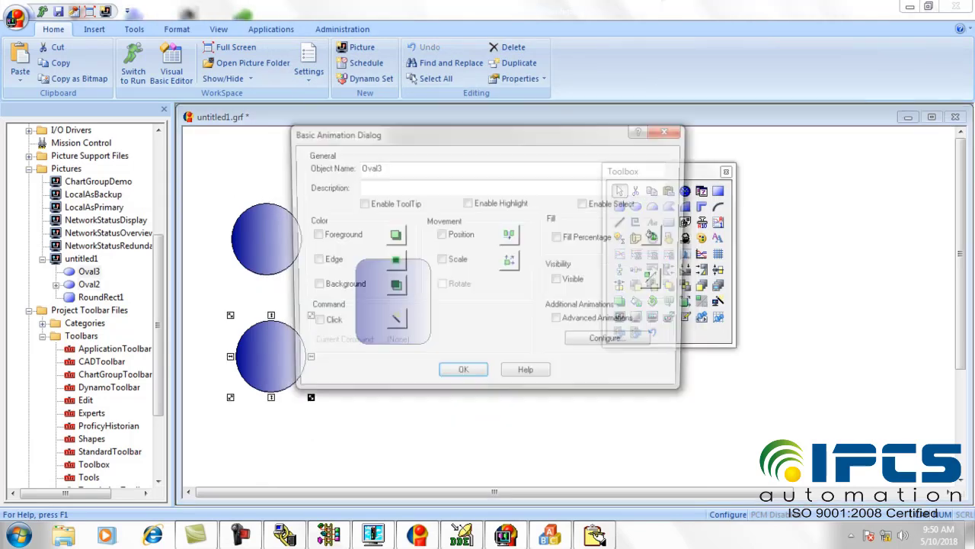
{"action": "left_click", "coordinate": [392, 235]}
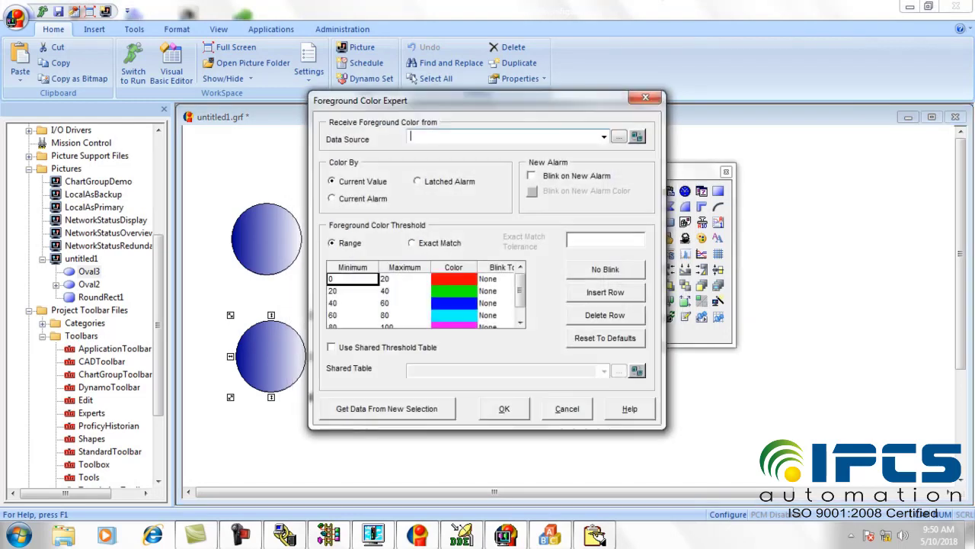
{"action": "left_click", "coordinate": [618, 136]}
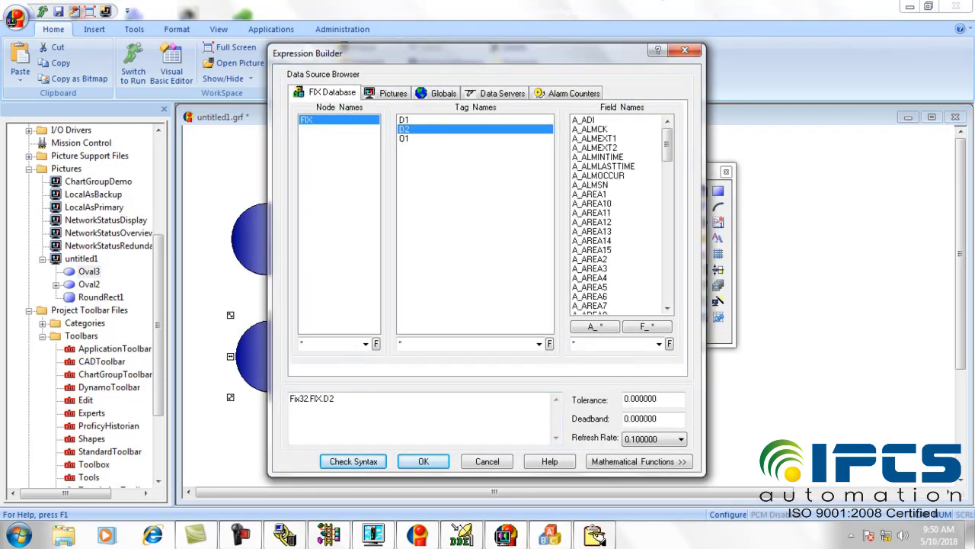
{"action": "left_click", "coordinate": [647, 326]}
{"action": "left_click", "coordinate": [424, 461]}
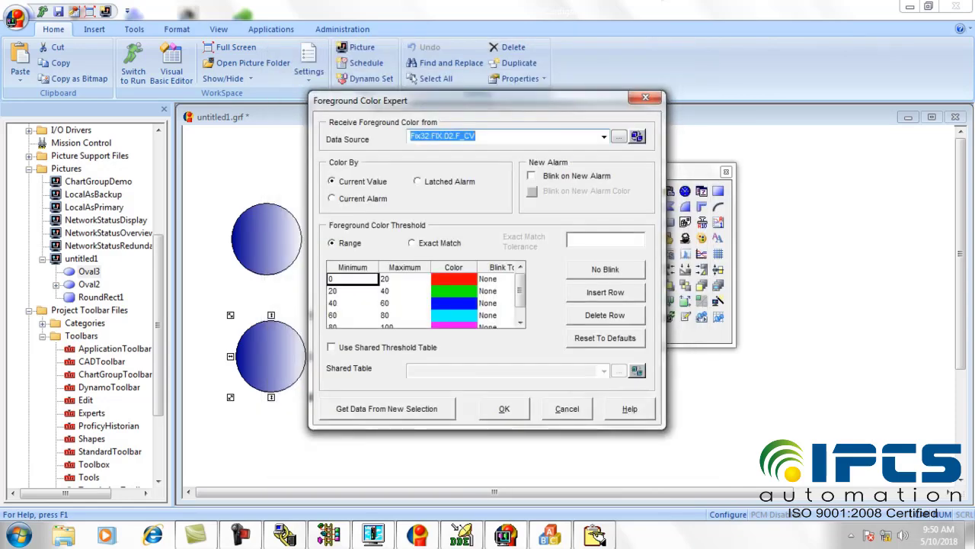
{"action": "left_click", "coordinate": [412, 243]}
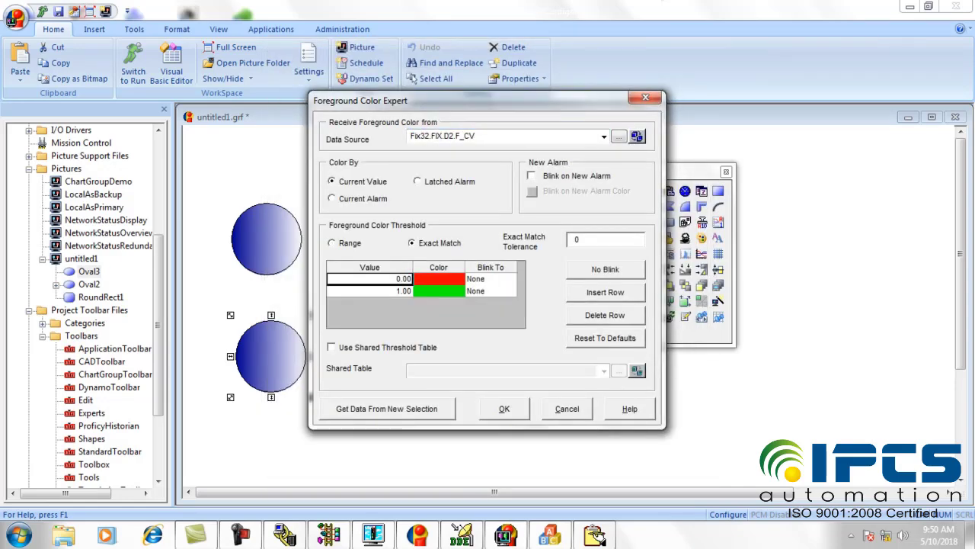
{"action": "left_click", "coordinate": [504, 409]}
{"action": "left_click", "coordinate": [461, 377]}
Step: Animate the rounded rectangle's foreground colour from Fix32.FIX.O1.F_CV using an Exact Match colour threshold
{"action": "left_click", "coordinate": [393, 301]}
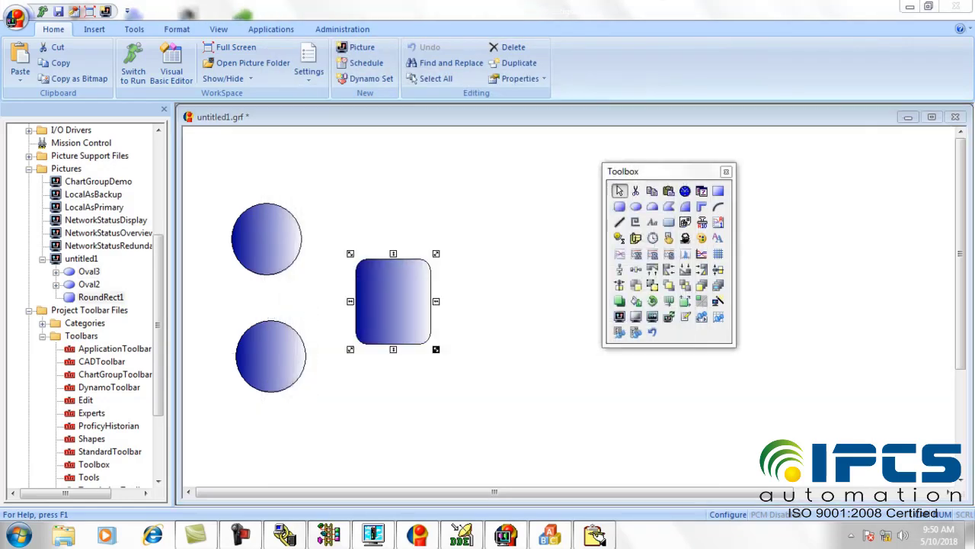
{"action": "double_click", "coordinate": [393, 302]}
{"action": "left_click", "coordinate": [392, 235]}
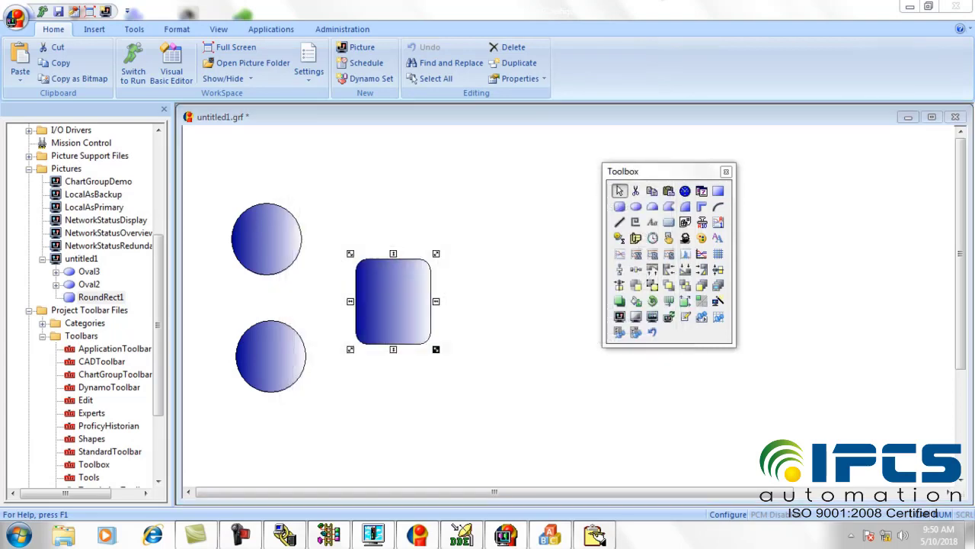
{"action": "left_click", "coordinate": [618, 137]}
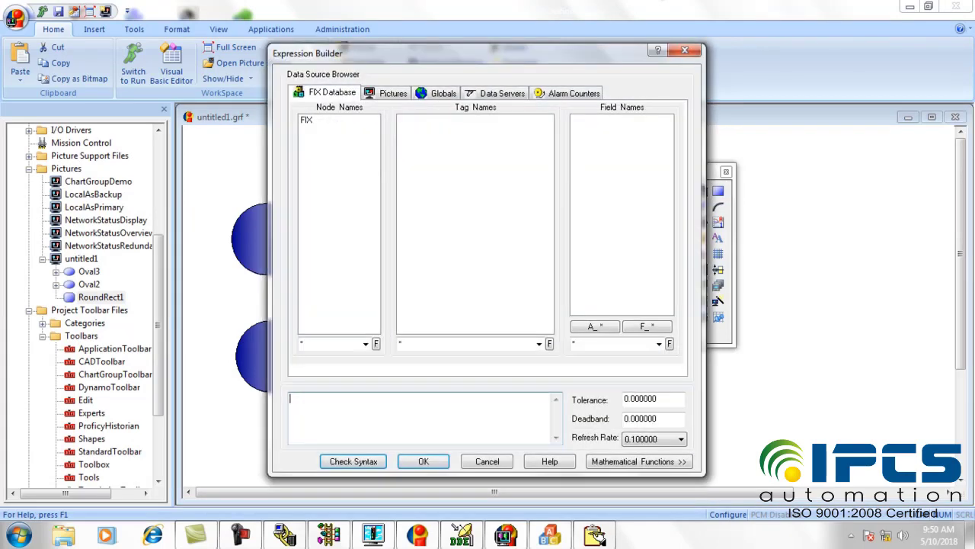
{"action": "left_click", "coordinate": [306, 119]}
{"action": "left_click", "coordinate": [404, 138]}
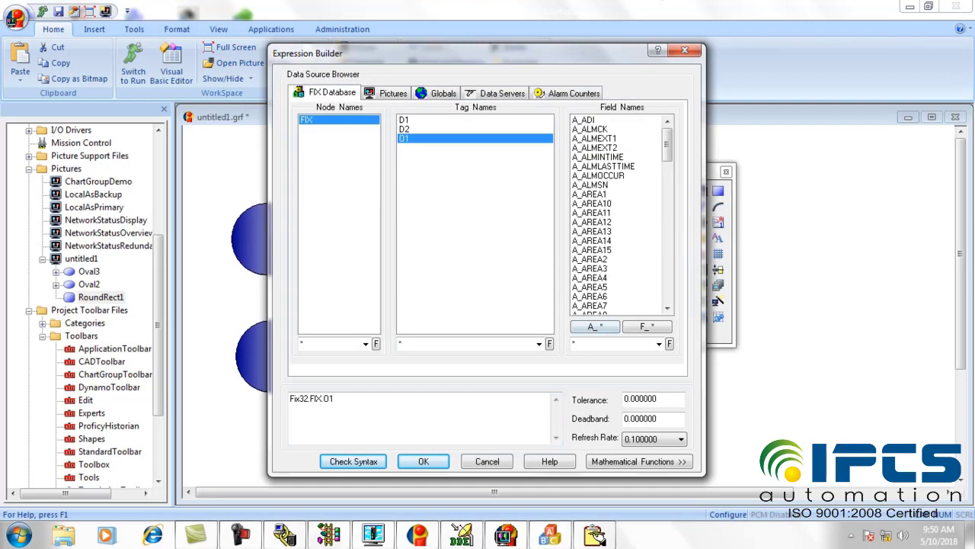
{"action": "left_click", "coordinate": [647, 326]}
{"action": "left_click", "coordinate": [583, 138]}
{"action": "left_click", "coordinate": [423, 461]}
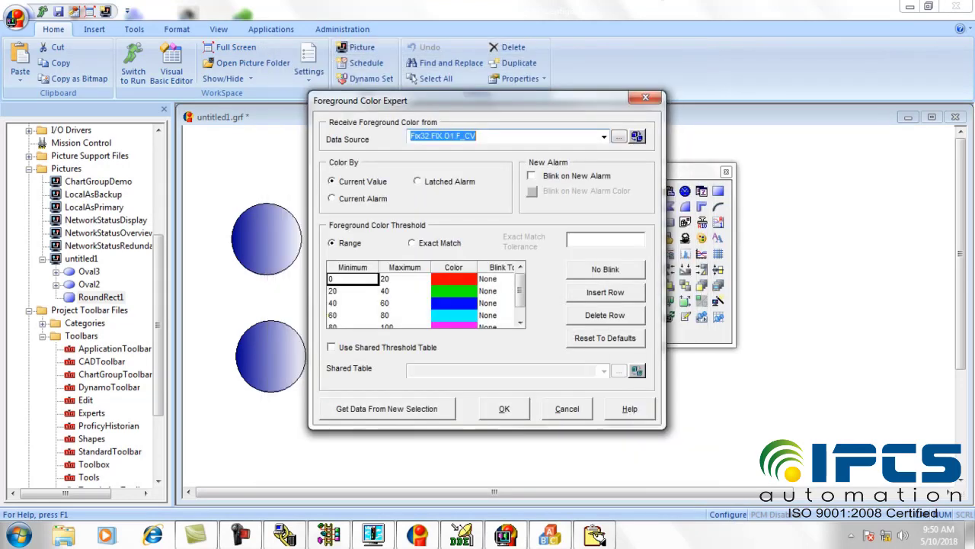
{"action": "left_click", "coordinate": [413, 242]}
{"action": "left_click", "coordinate": [504, 408]}
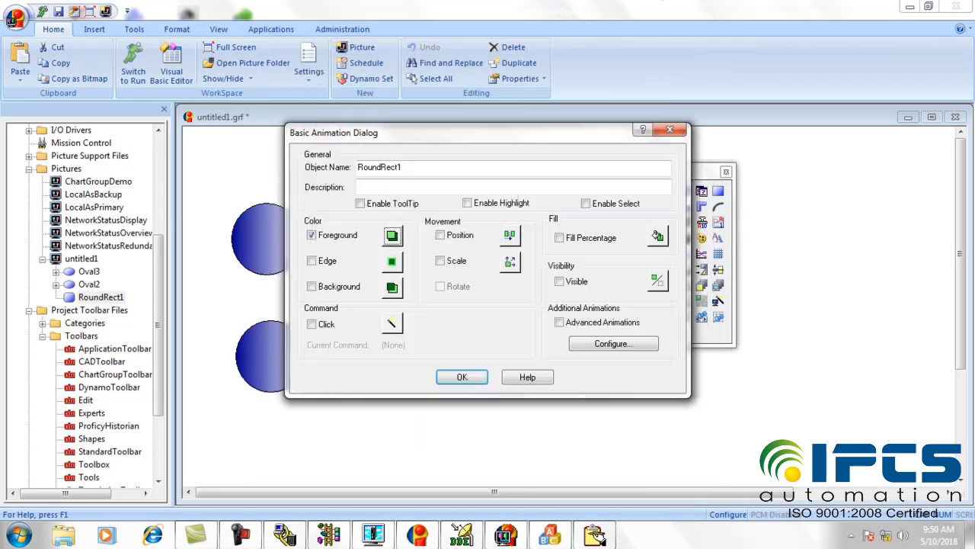
{"action": "left_click", "coordinate": [462, 377]}
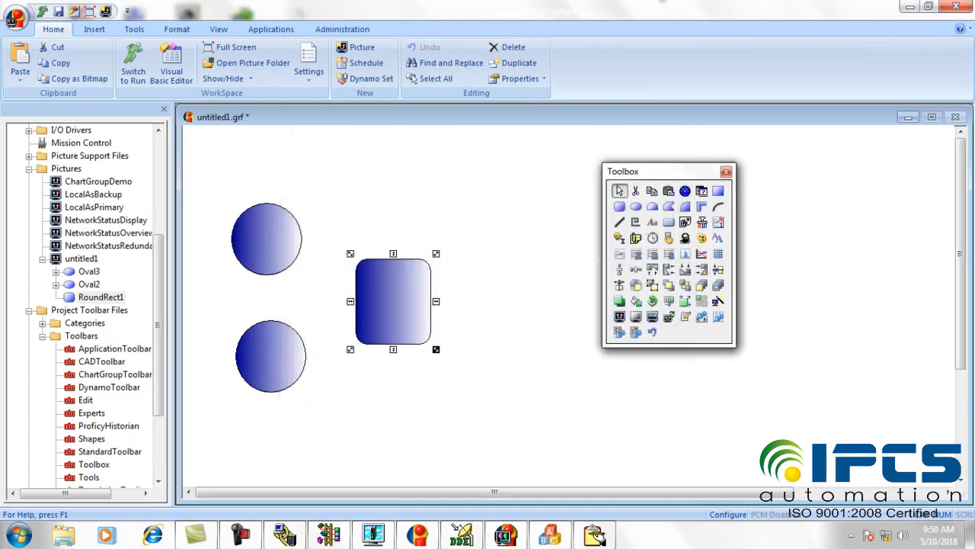
Step: Add a datalink with source Fix32.FIX.D1.F_CV and place it just above the upper circle
{"action": "left_click", "coordinate": [518, 339]}
{"action": "left_click", "coordinate": [701, 223]}
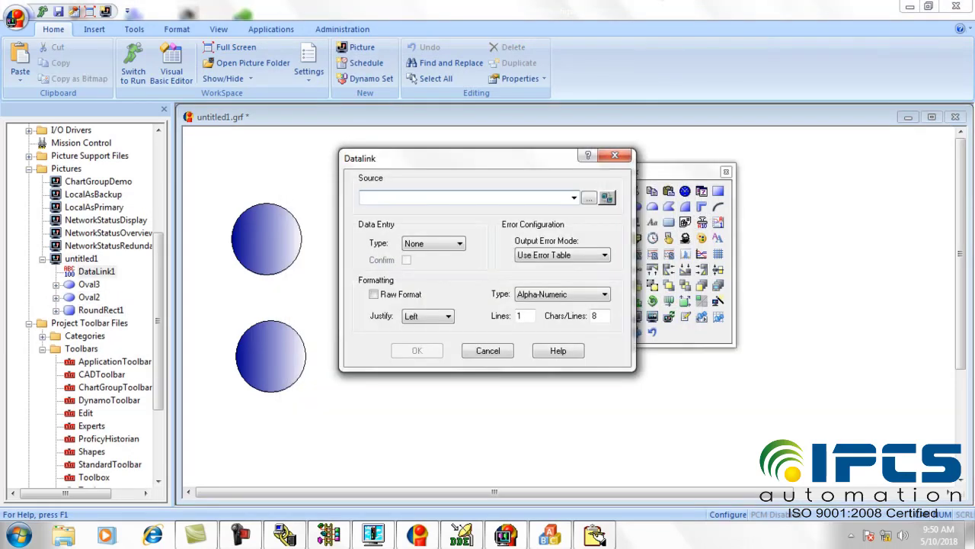
{"action": "left_click", "coordinate": [588, 197]}
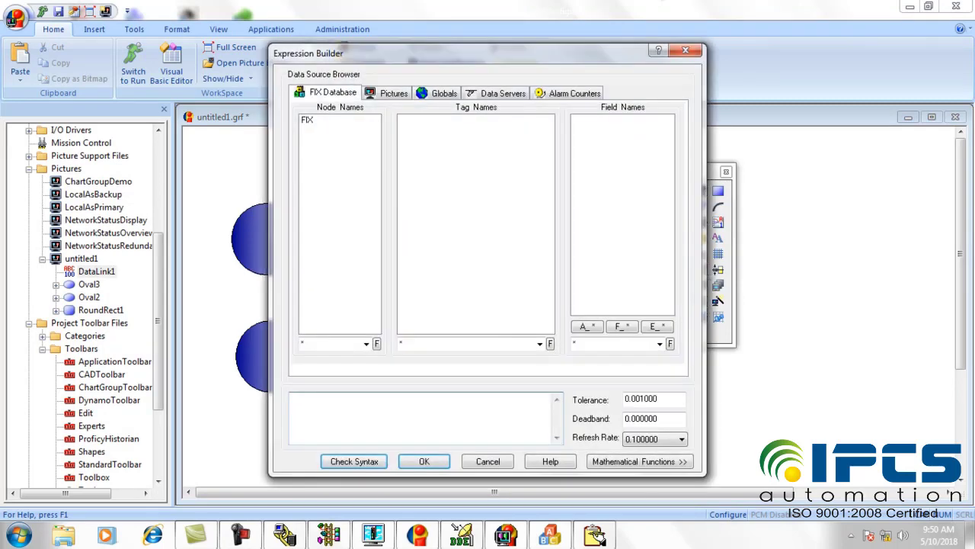
{"action": "left_click", "coordinate": [307, 120]}
{"action": "left_click", "coordinate": [405, 120]}
{"action": "left_click", "coordinate": [622, 326]}
{"action": "left_click", "coordinate": [584, 138]}
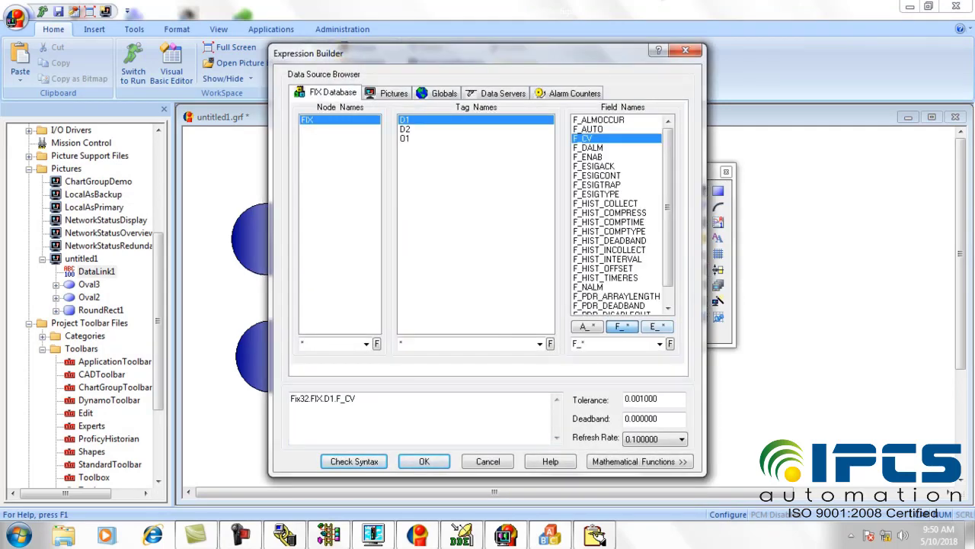
{"action": "left_click", "coordinate": [424, 461]}
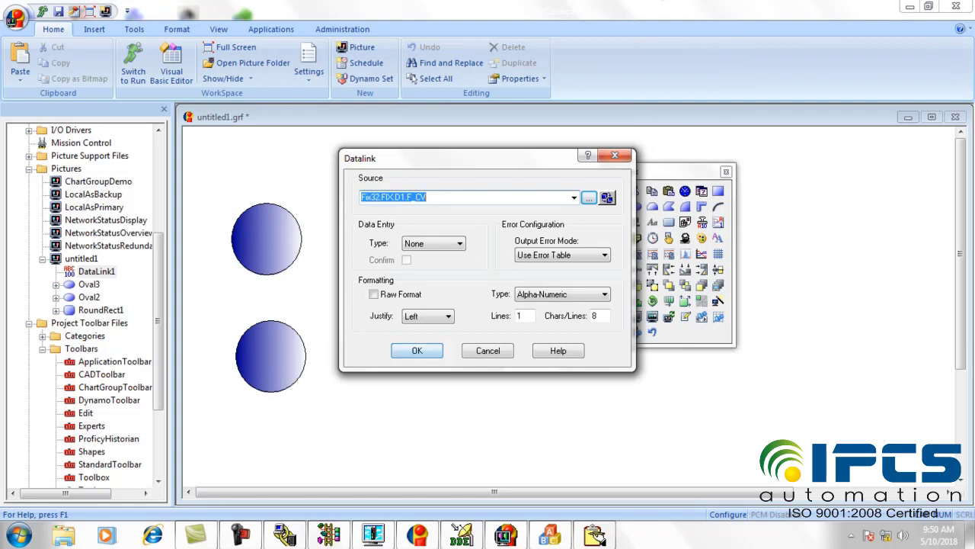
{"action": "left_click", "coordinate": [417, 351]}
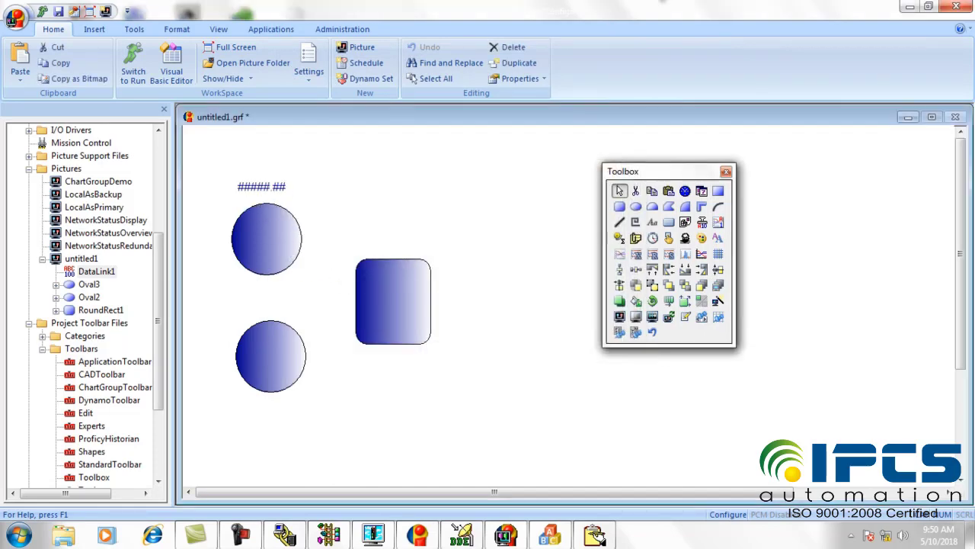
{"action": "left_click", "coordinate": [260, 184]}
{"action": "left_click", "coordinate": [339, 228]}
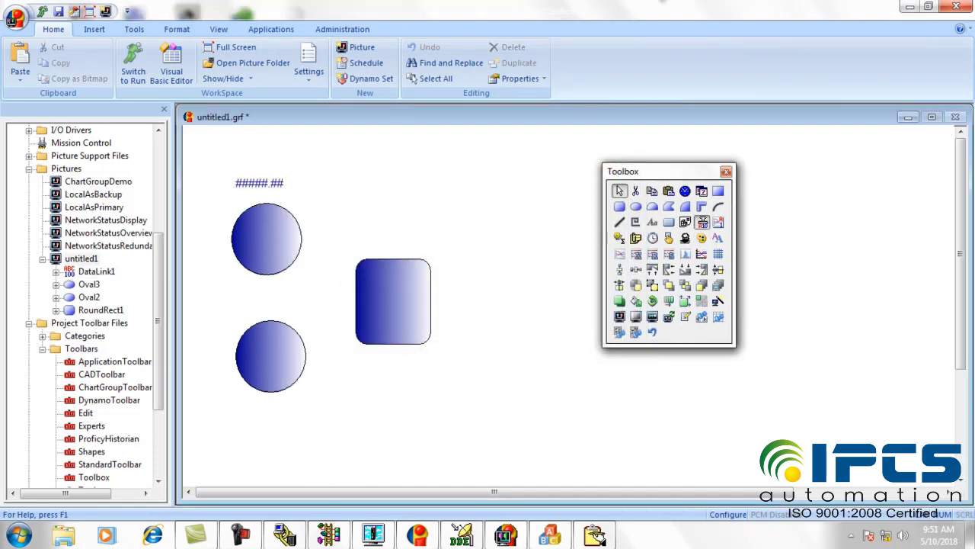
Step: Add a second datalink with source Fix32.FIX.D2.F_CV for the lower circle
{"action": "left_click", "coordinate": [702, 222]}
{"action": "left_click", "coordinate": [589, 198]}
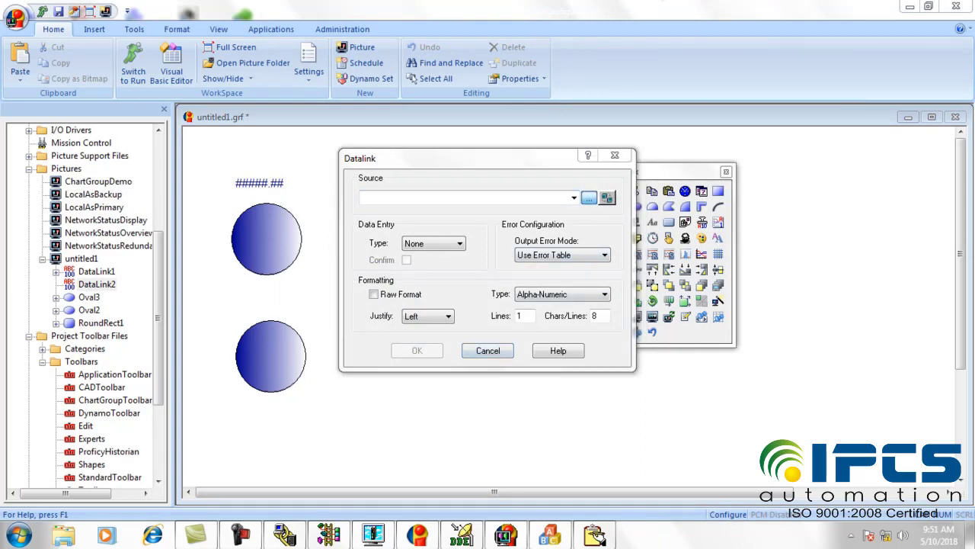
{"action": "left_click", "coordinate": [307, 120]}
{"action": "left_click", "coordinate": [405, 120]}
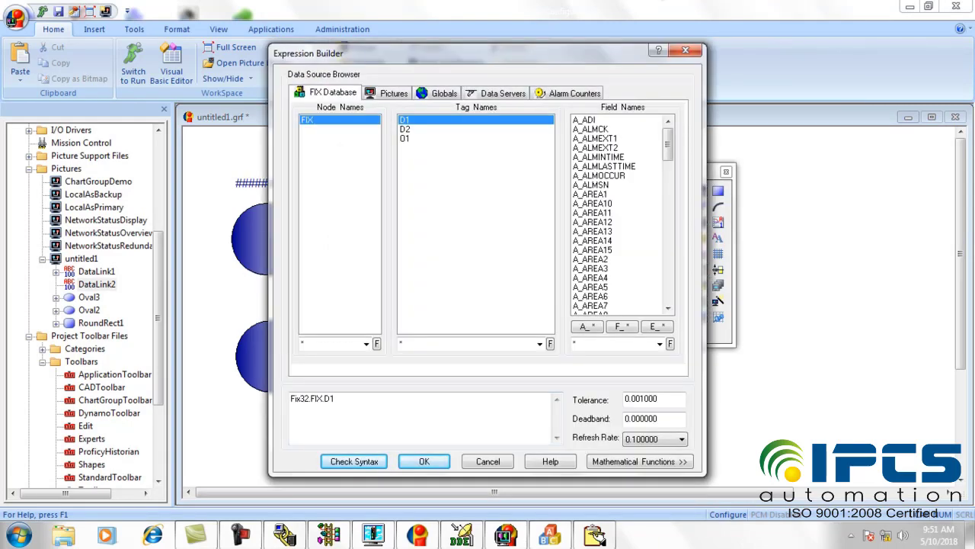
{"action": "left_click", "coordinate": [405, 128]}
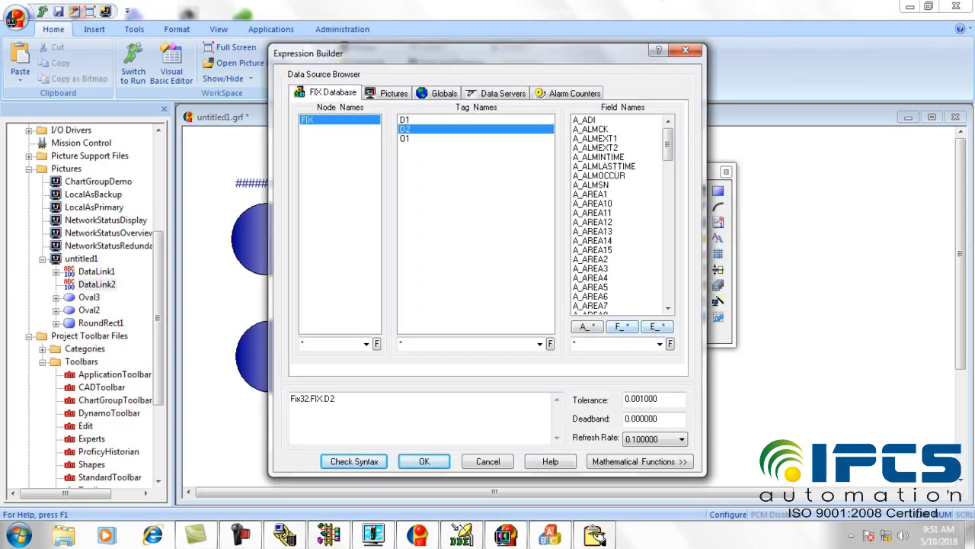
{"action": "left_click", "coordinate": [622, 326]}
{"action": "left_click", "coordinate": [425, 461]}
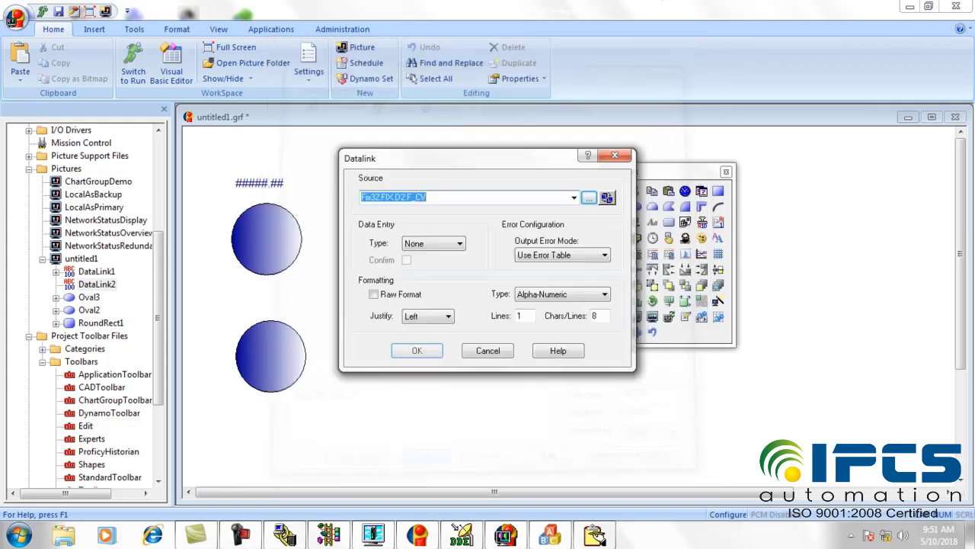
{"action": "left_click", "coordinate": [417, 351]}
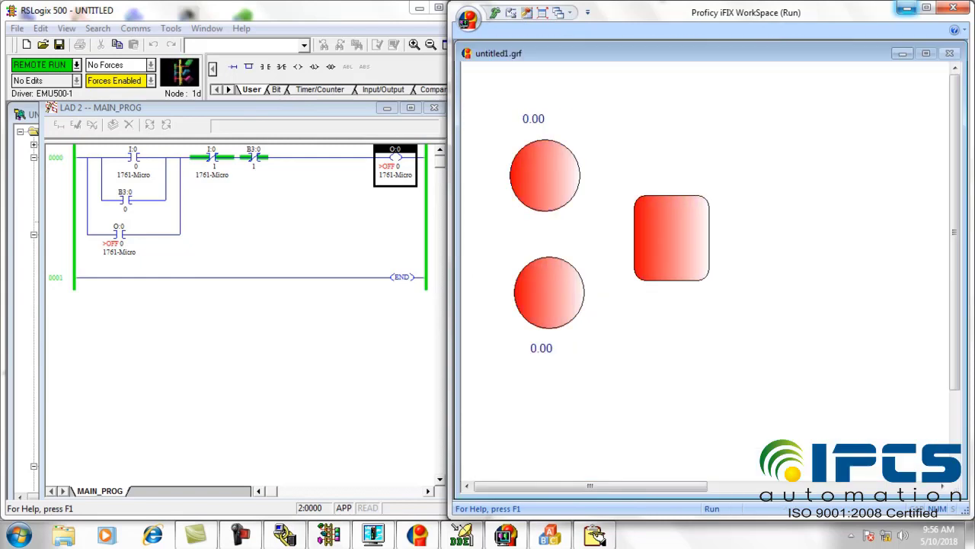
Step: Operate the start tag D1 from its datalink in the running picture, setting it to Close and back to Open
{"action": "left_click", "coordinate": [547, 119]}
{"action": "left_click", "coordinate": [711, 267]}
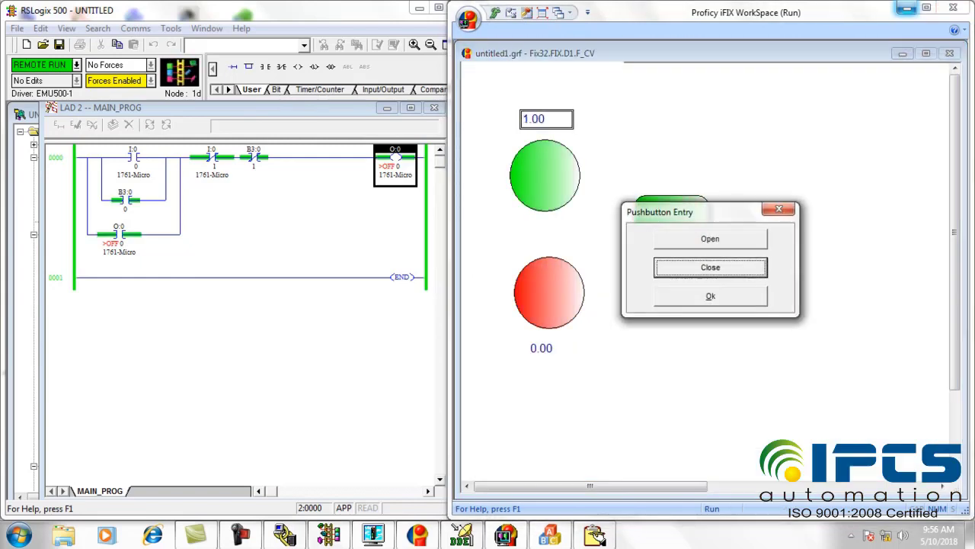
{"action": "left_click", "coordinate": [710, 239]}
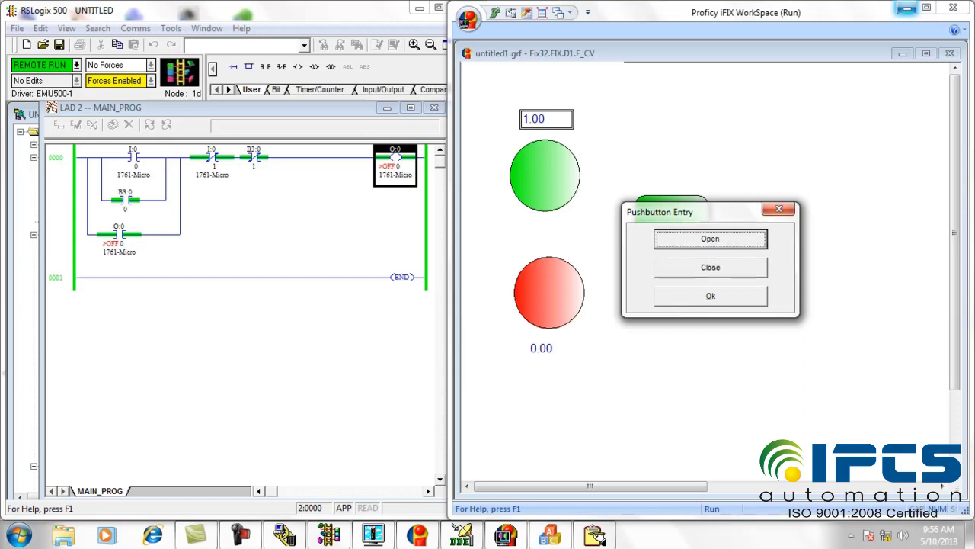